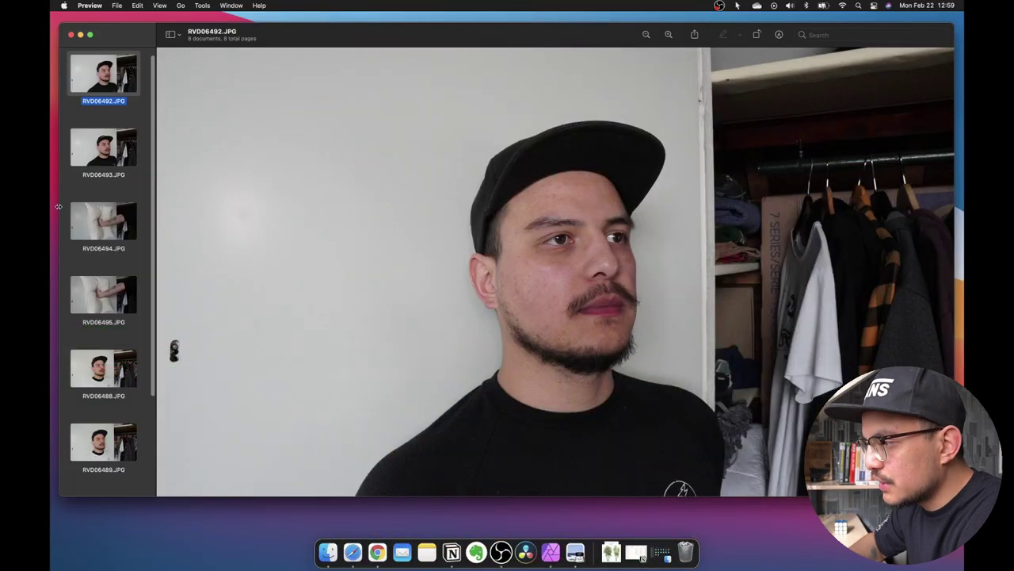
Step: Look through photos RVD06489, RVD06490 and RVD06491 in Preview, then close the viewer
{"action": "scroll", "coordinate": [110, 320], "scroll_direction": "down", "scroll_amount": 3}
{"action": "left_click", "coordinate": [109, 319]}
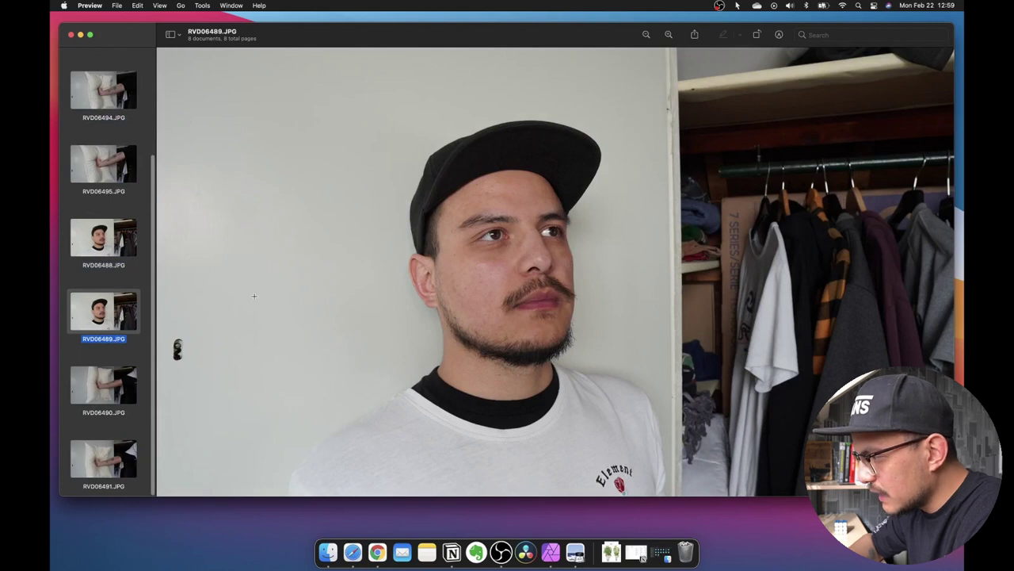
{"action": "left_click", "coordinate": [109, 391]}
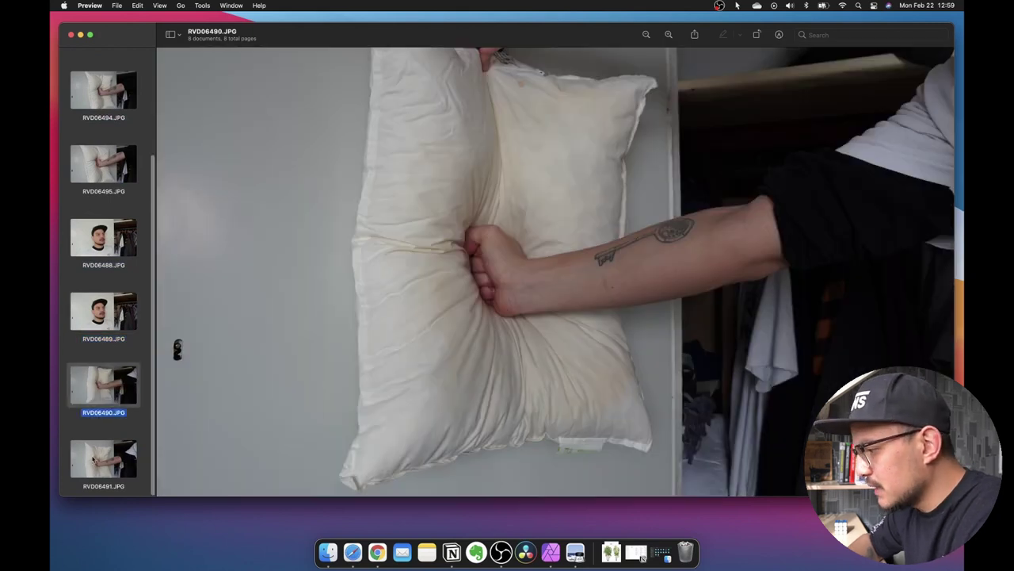
{"action": "left_click", "coordinate": [93, 464]}
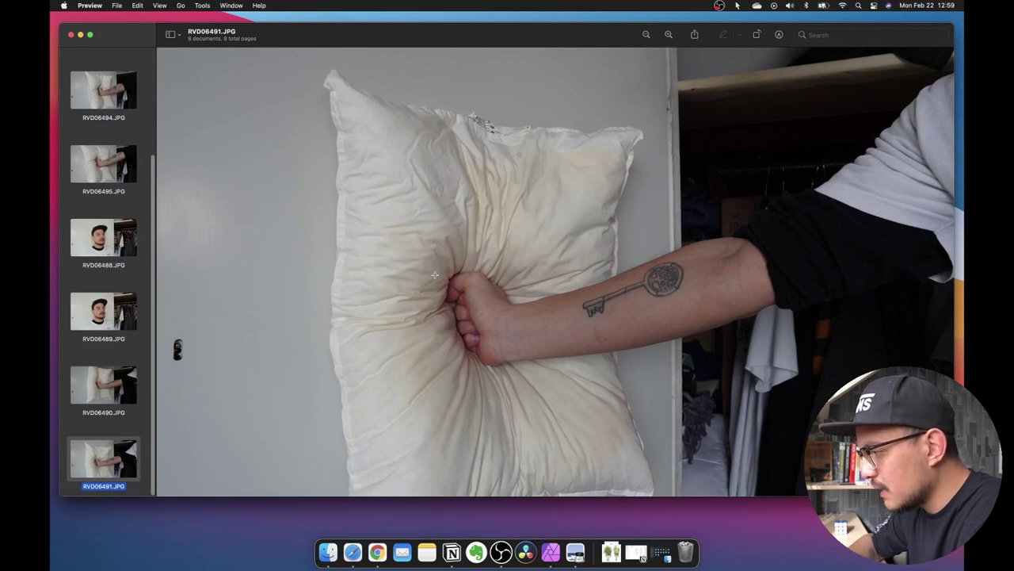
{"action": "left_click", "coordinate": [113, 402]}
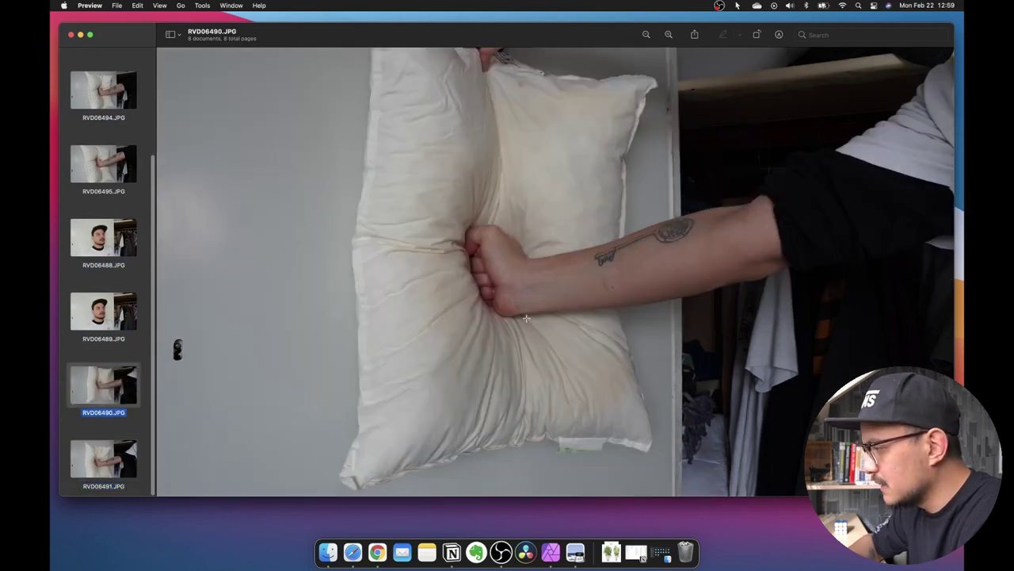
{"action": "left_click", "coordinate": [71, 34]}
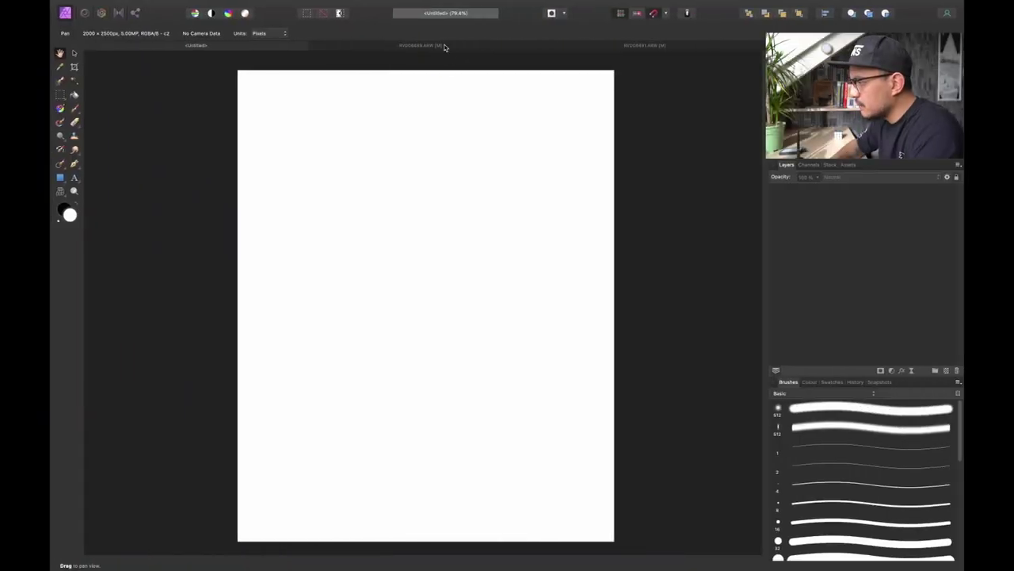
Step: Compare the portrait, pillow-punch and blank 2000 × 2500 px documents, ending on the blank composite
{"action": "left_click", "coordinate": [427, 47]}
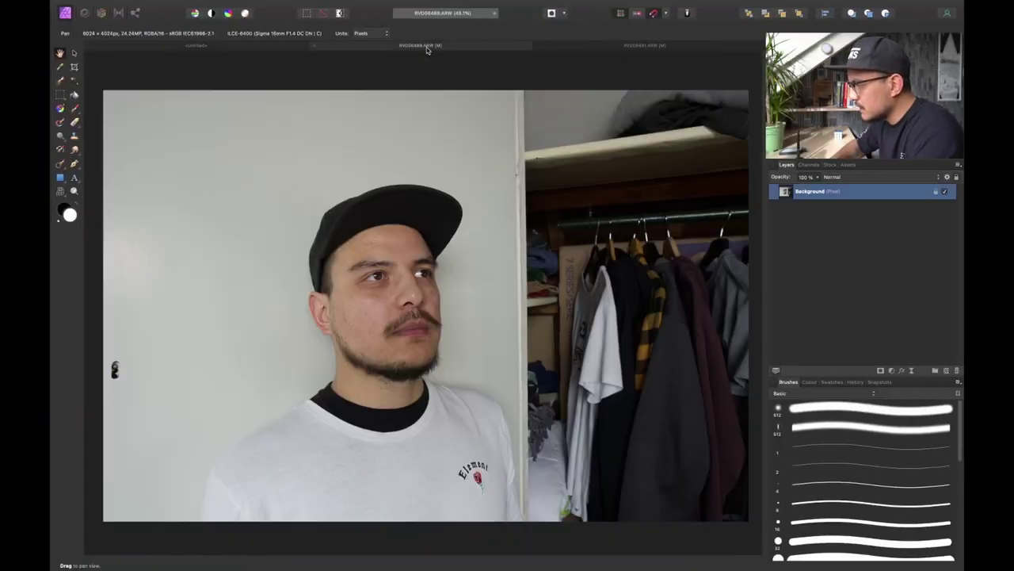
{"action": "left_click", "coordinate": [604, 46]}
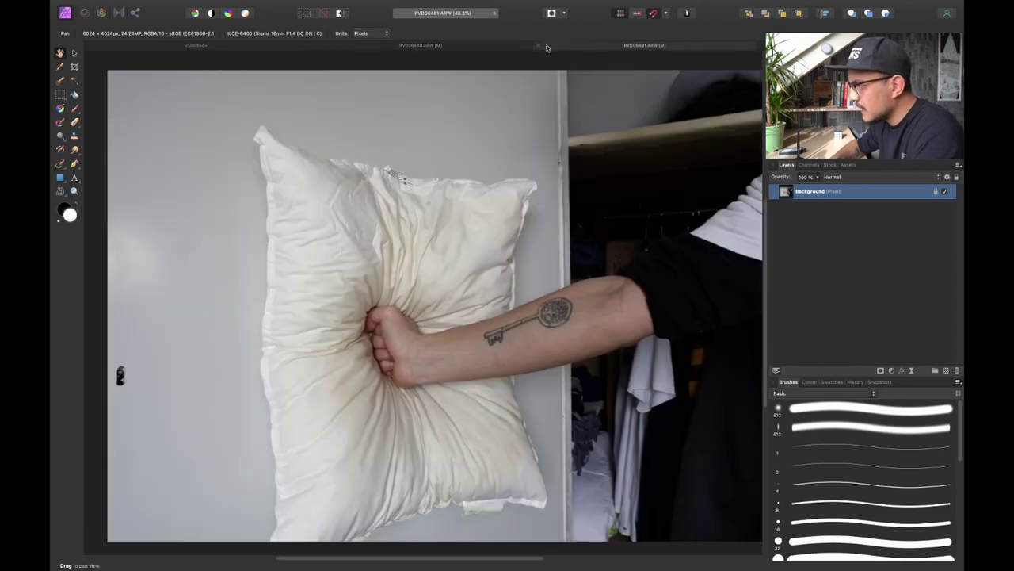
{"action": "left_click", "coordinate": [453, 49]}
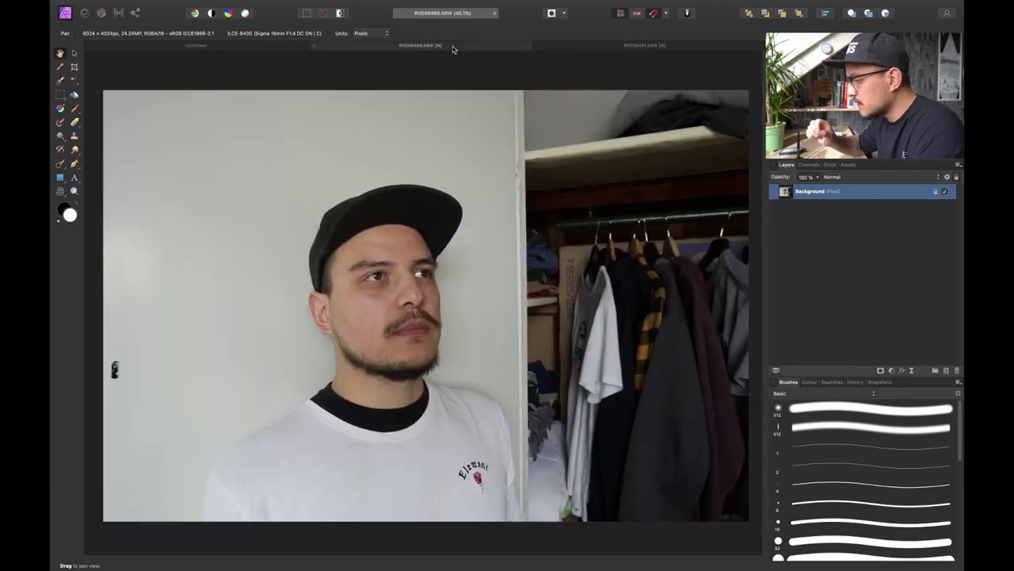
{"action": "left_click", "coordinate": [222, 46]}
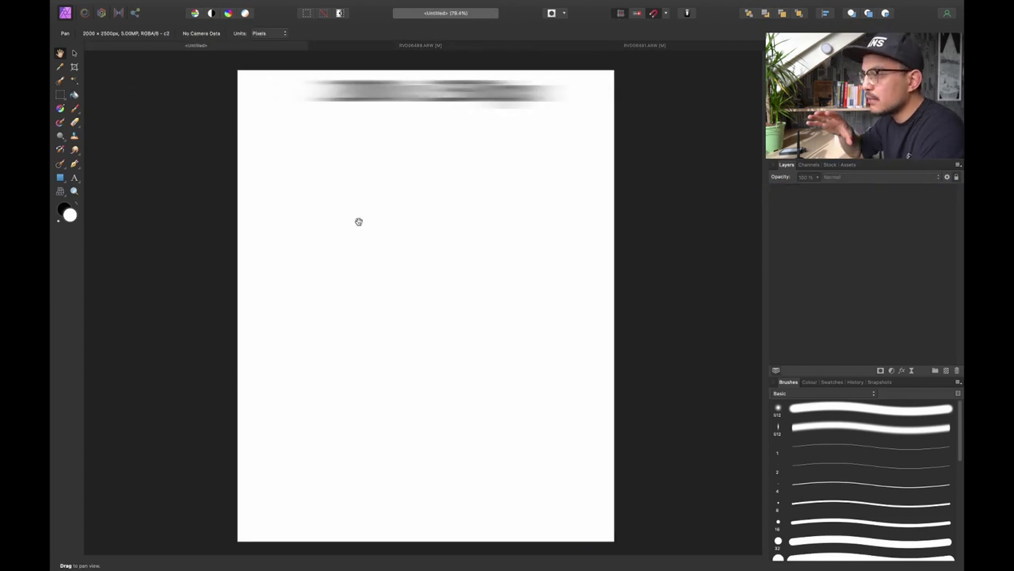
{"action": "left_click", "coordinate": [420, 46]}
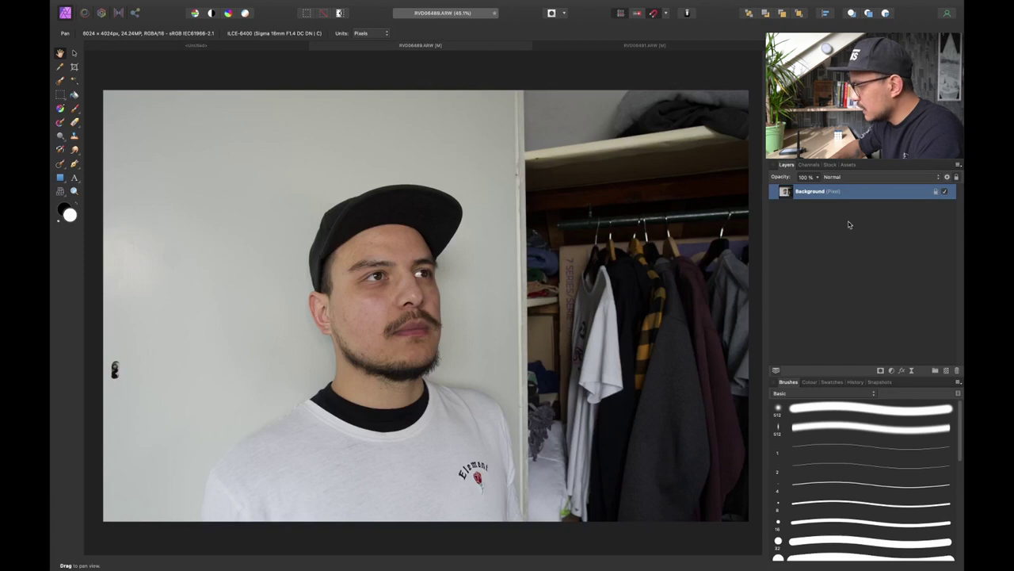
{"action": "left_click", "coordinate": [222, 46]}
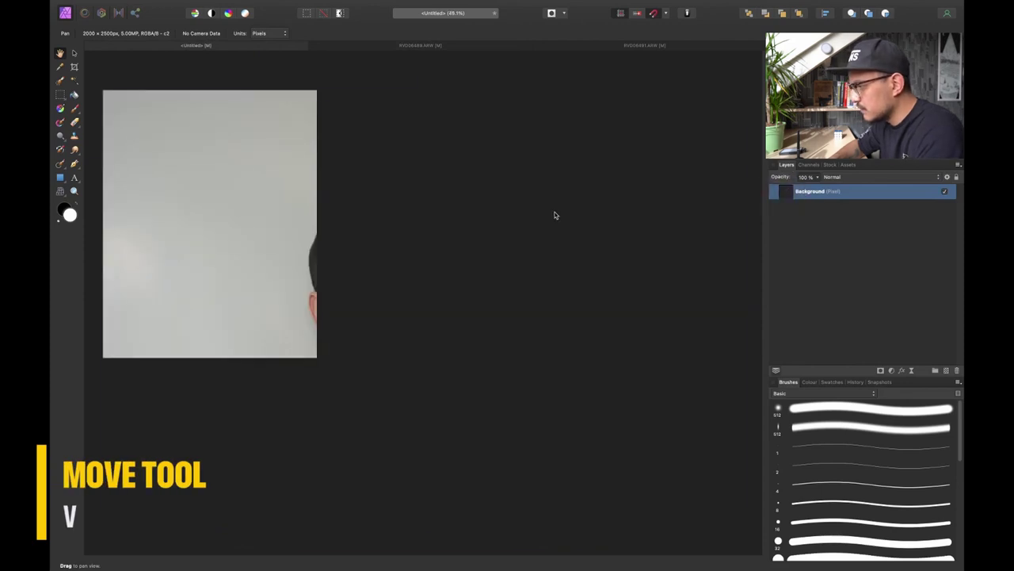
Step: Move and shrink the portrait layer to fit the page, then fit the page in view
{"action": "key", "text": "v"}
{"action": "left_click_drag", "start_coordinate": [666, 412], "coordinate": [499, 323]}
{"action": "left_click_drag", "start_coordinate": [579, 430], "coordinate": [482, 381]}
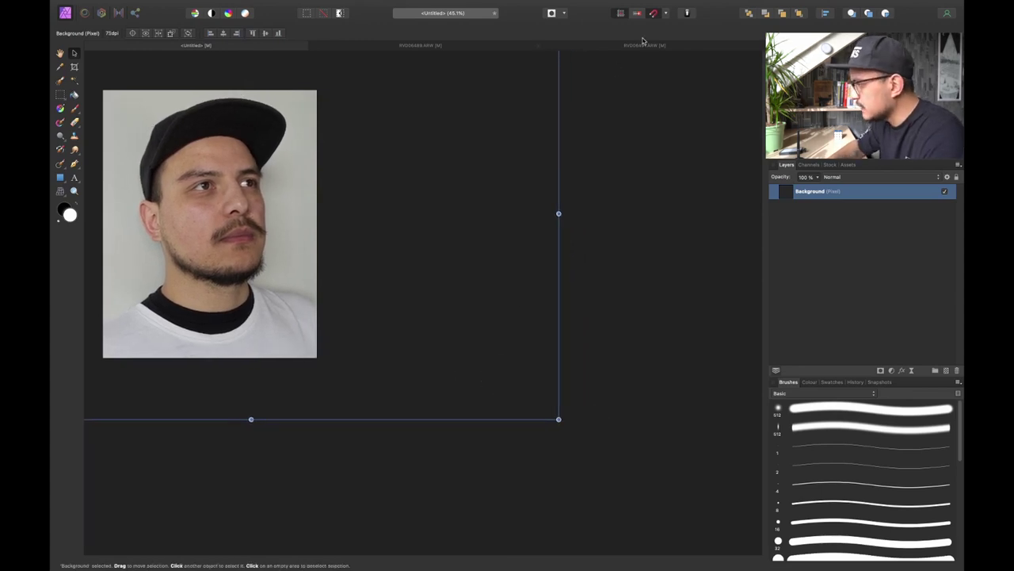
{"action": "key", "text": "super+0"}
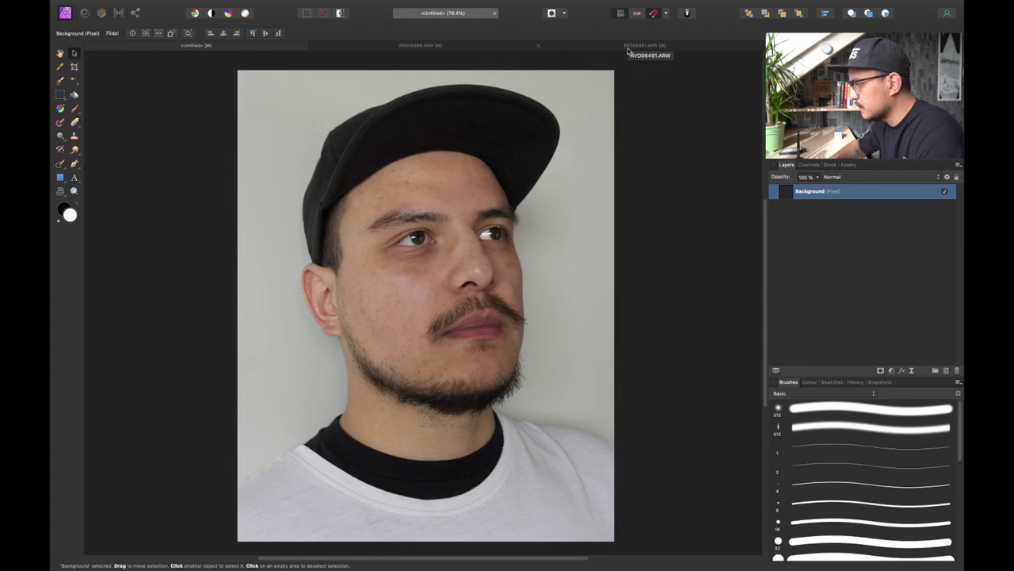
Step: Paste the pillow photo above the portrait at 46% opacity, aligning the fist with the face
{"action": "left_click", "coordinate": [628, 47]}
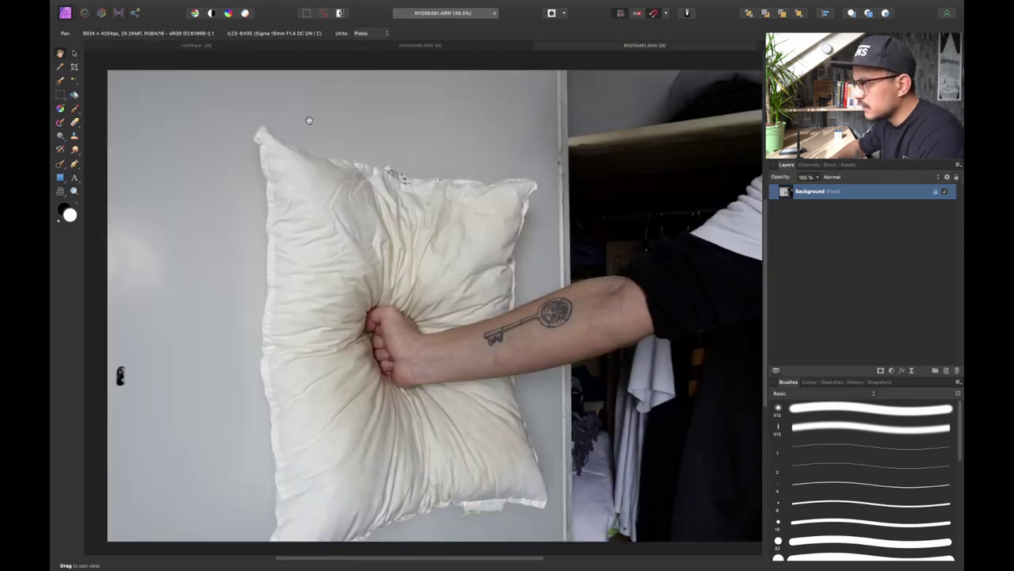
{"action": "left_click", "coordinate": [194, 46]}
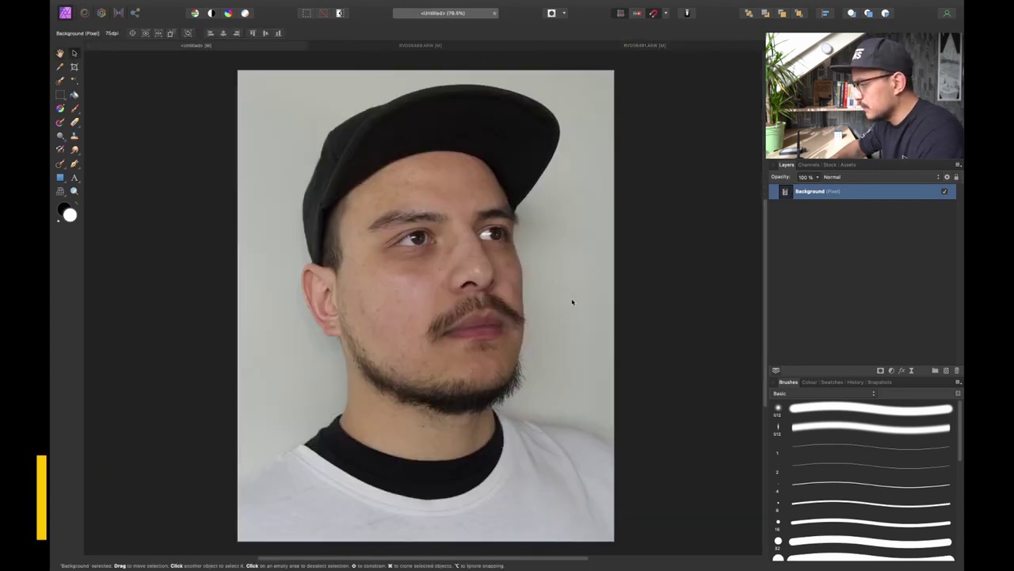
{"action": "key", "text": "super+v"}
{"action": "double_click", "coordinate": [784, 191]}
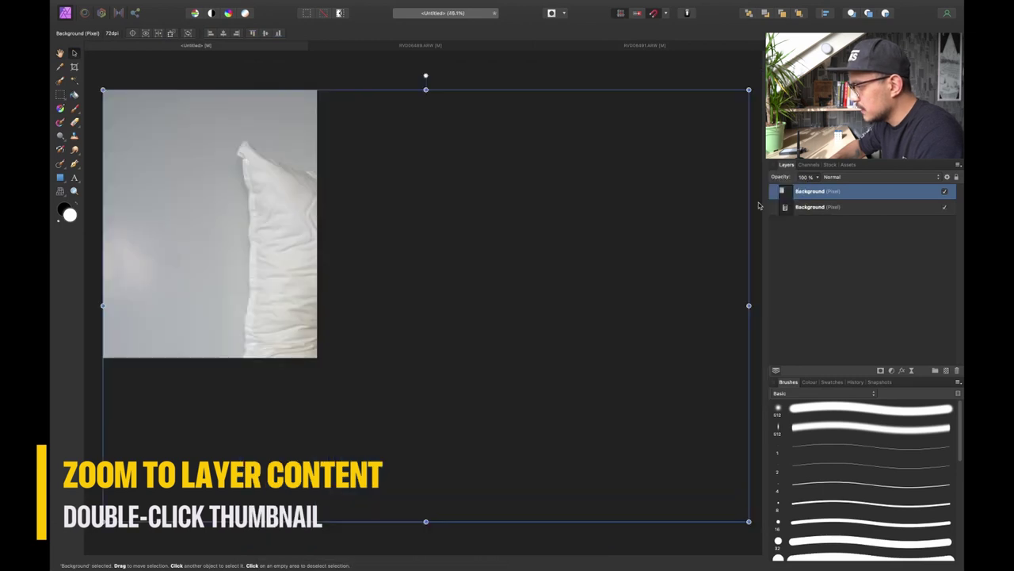
{"action": "left_click_drag", "start_coordinate": [645, 479], "coordinate": [491, 365]}
{"action": "mouse_move", "coordinate": [765, 175]}
{"action": "left_mouse_down"}
{"action": "mouse_move", "coordinate": [738, 179]}
{"action": "mouse_move", "coordinate": [754, 182]}
{"action": "left_mouse_up"}
{"action": "left_click_drag", "start_coordinate": [328, 276], "coordinate": [339, 255]}
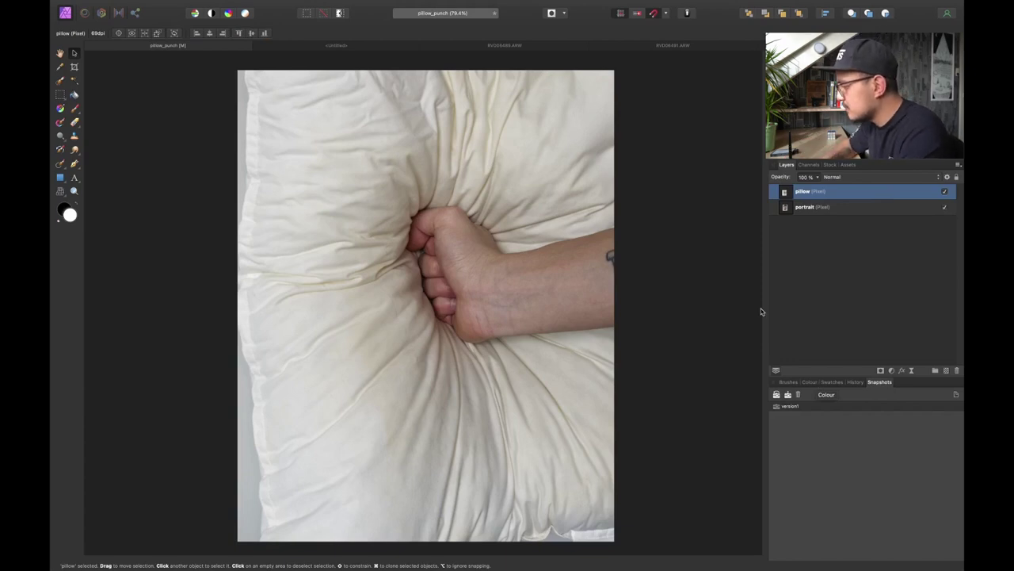
Step: Drop the pillow layer to 60% opacity to check alignment, then restore it to 100%
{"action": "mouse_move", "coordinate": [786, 181]}
{"action": "left_mouse_down"}
{"action": "mouse_move", "coordinate": [749, 182]}
{"action": "mouse_move", "coordinate": [768, 184]}
{"action": "left_mouse_up"}
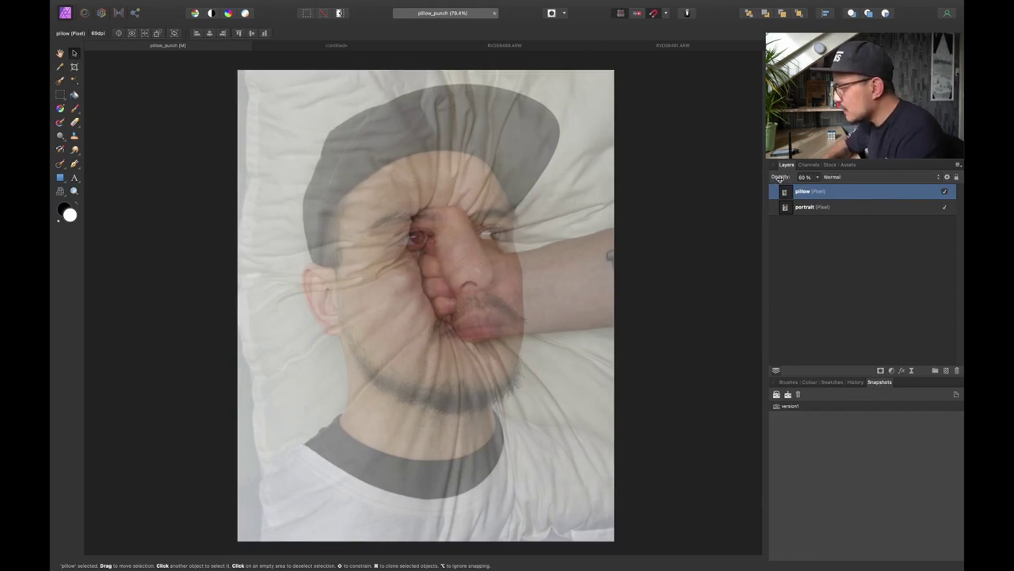
{"action": "left_click_drag", "start_coordinate": [783, 176], "coordinate": [848, 176]}
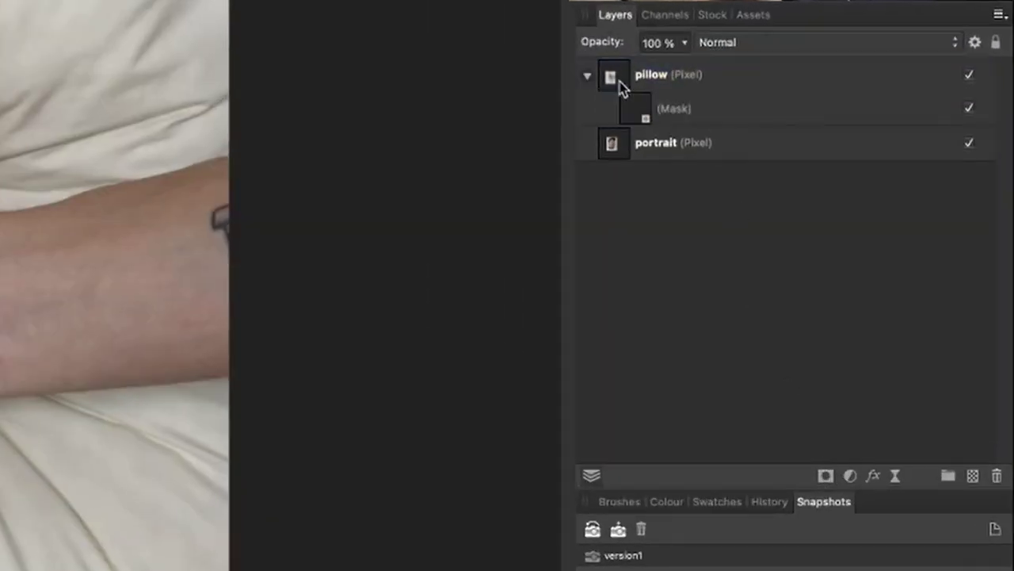
Step: Add a mask to the pillow layer and paint it to reveal the cap, ear and beard
{"action": "left_click", "coordinate": [826, 476]}
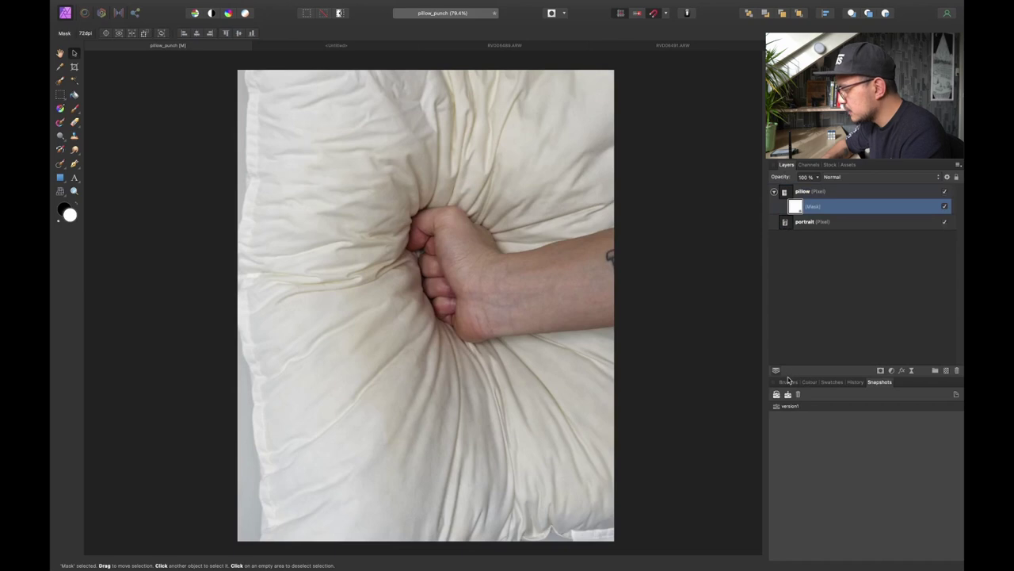
{"action": "left_click", "coordinate": [787, 381]}
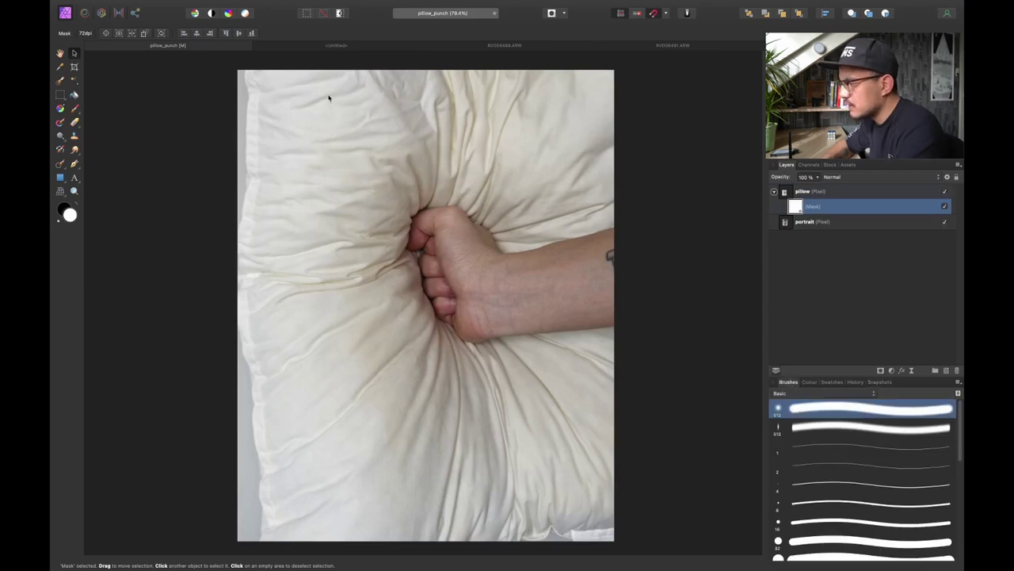
{"action": "key", "text": "b"}
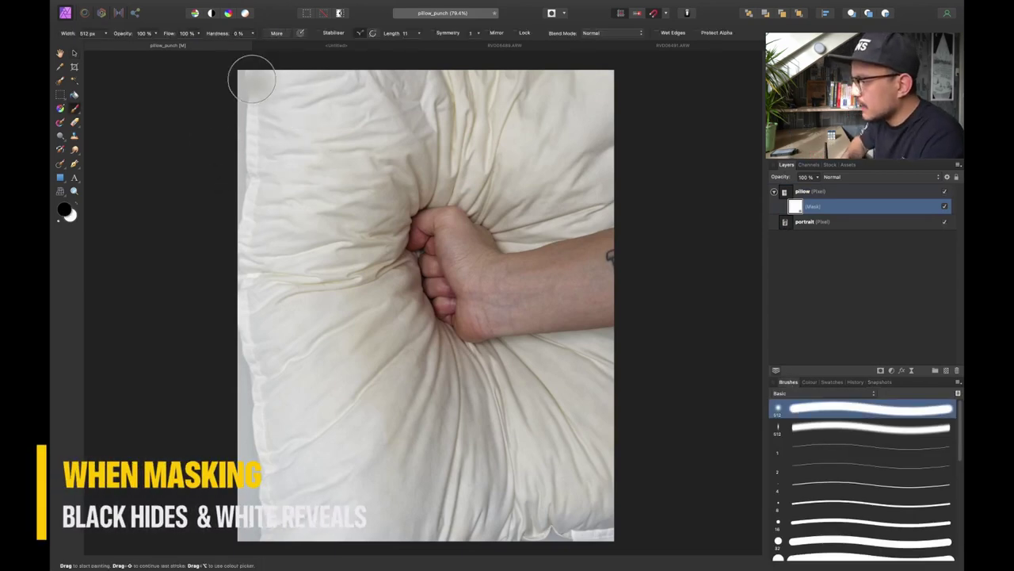
{"action": "mouse_move", "coordinate": [248, 70]}
{"action": "left_mouse_down"}
{"action": "mouse_move", "coordinate": [229, 108]}
{"action": "mouse_move", "coordinate": [247, 179]}
{"action": "mouse_move", "coordinate": [303, 103]}
{"action": "mouse_move", "coordinate": [337, 89]}
{"action": "mouse_move", "coordinate": [242, 313]}
{"action": "mouse_move", "coordinate": [264, 257]}
{"action": "mouse_move", "coordinate": [283, 283]}
{"action": "mouse_move", "coordinate": [282, 325]}
{"action": "mouse_move", "coordinate": [266, 361]}
{"action": "mouse_move", "coordinate": [283, 547]}
{"action": "mouse_move", "coordinate": [309, 558]}
{"action": "mouse_move", "coordinate": [333, 484]}
{"action": "mouse_move", "coordinate": [335, 394]}
{"action": "mouse_move", "coordinate": [305, 346]}
{"action": "mouse_move", "coordinate": [341, 437]}
{"action": "mouse_move", "coordinate": [402, 453]}
{"action": "mouse_move", "coordinate": [466, 445]}
{"action": "mouse_move", "coordinate": [577, 399]}
{"action": "mouse_move", "coordinate": [632, 415]}
{"action": "mouse_move", "coordinate": [573, 515]}
{"action": "mouse_move", "coordinate": [474, 537]}
{"action": "mouse_move", "coordinate": [460, 481]}
{"action": "mouse_move", "coordinate": [539, 505]}
{"action": "left_mouse_up"}
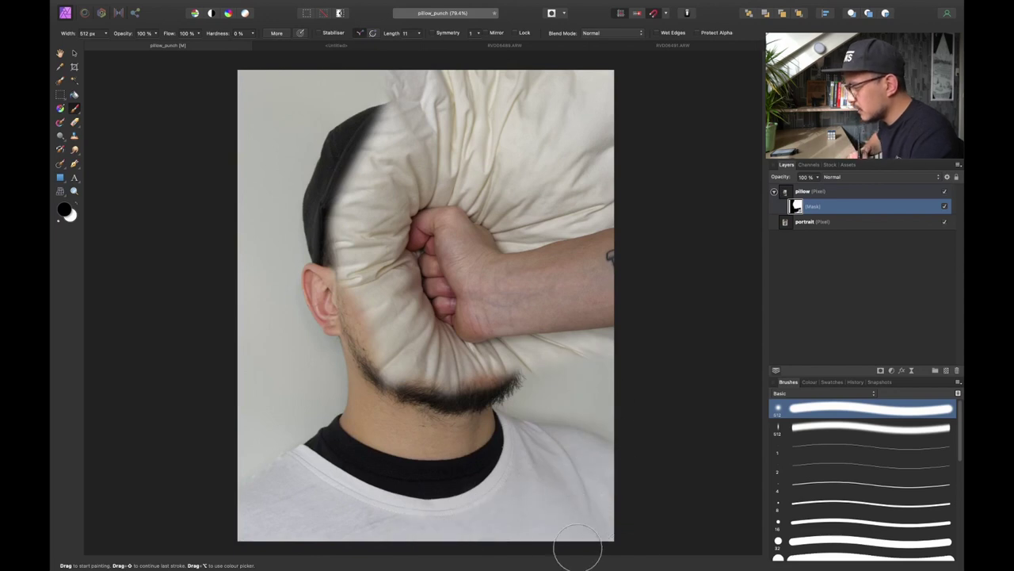
{"action": "mouse_move", "coordinate": [649, 143]}
{"action": "left_mouse_down"}
{"action": "mouse_move", "coordinate": [565, 104]}
{"action": "mouse_move", "coordinate": [605, 69]}
{"action": "mouse_move", "coordinate": [587, 104]}
{"action": "mouse_move", "coordinate": [526, 150]}
{"action": "mouse_move", "coordinate": [530, 175]}
{"action": "mouse_move", "coordinate": [518, 148]}
{"action": "left_mouse_up"}
{"action": "left_click_drag", "start_coordinate": [546, 180], "coordinate": [535, 184]}
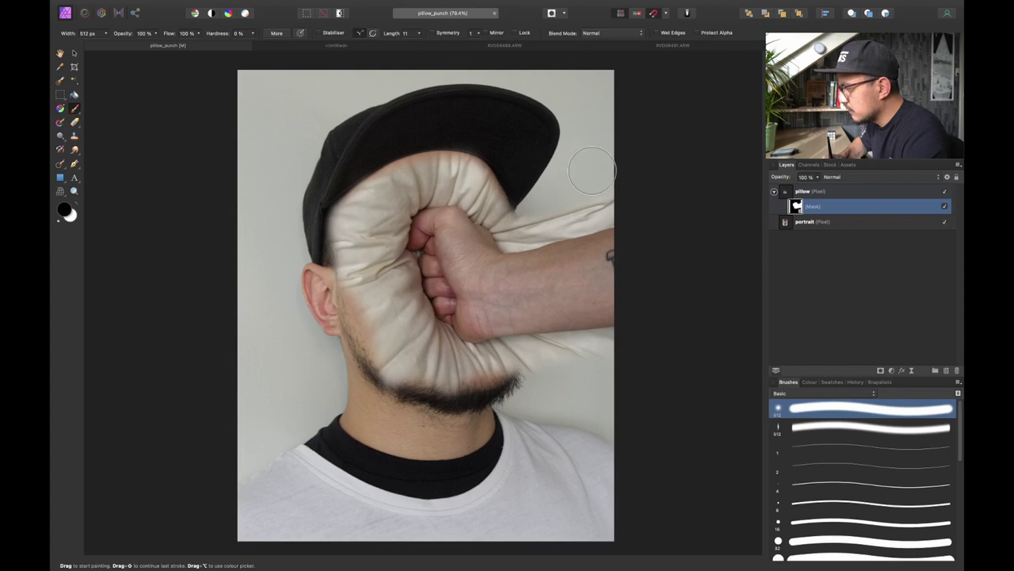
{"action": "mouse_move", "coordinate": [314, 244]}
{"action": "left_mouse_down"}
{"action": "mouse_move", "coordinate": [312, 184]}
{"action": "mouse_move", "coordinate": [307, 265]}
{"action": "left_mouse_up"}
{"action": "left_click_drag", "start_coordinate": [335, 371], "coordinate": [373, 387]}
{"action": "scroll", "coordinate": [615, 216], "scroll_direction": "up", "scroll_amount": 5}
Step: Trace a closed Pen path around the wrist and forearm
{"action": "key", "text": "p"}
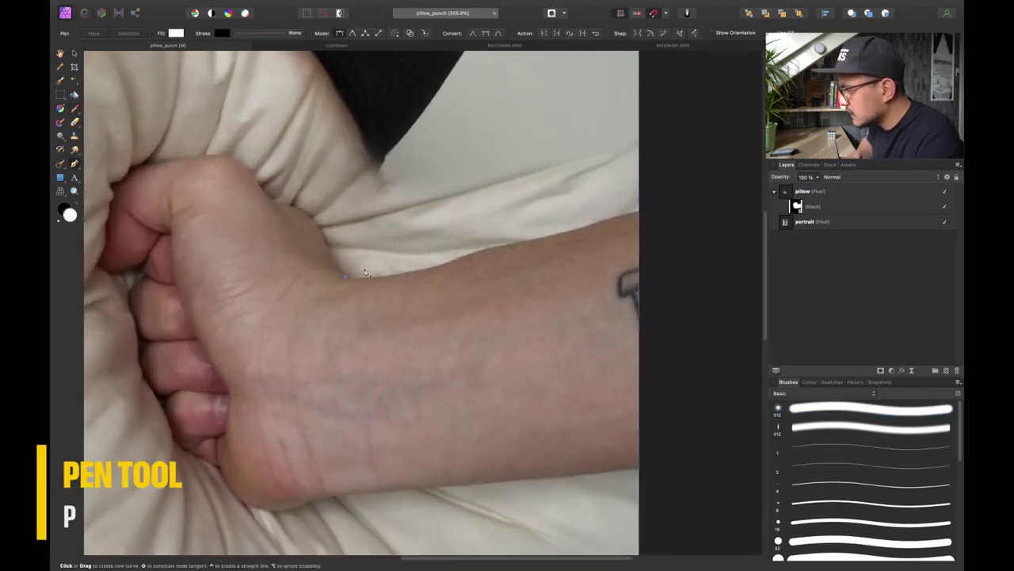
{"action": "left_click_drag", "start_coordinate": [386, 277], "coordinate": [511, 245]}
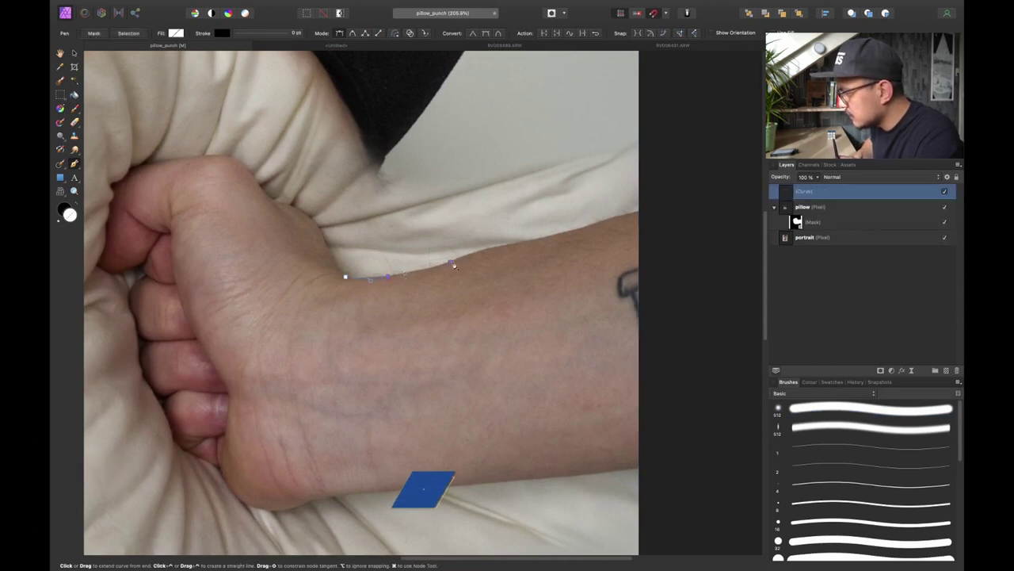
{"action": "left_click", "coordinate": [500, 246]}
{"action": "left_click", "coordinate": [571, 231]}
{"action": "left_click", "coordinate": [638, 212]}
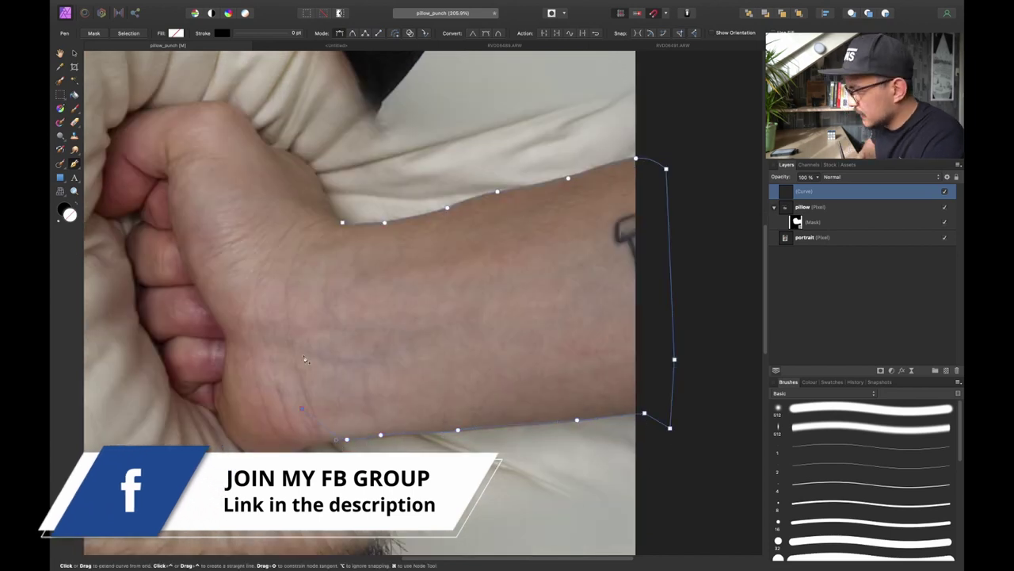
{"action": "left_click", "coordinate": [304, 347]}
{"action": "left_click", "coordinate": [326, 241]}
{"action": "left_click", "coordinate": [343, 222]}
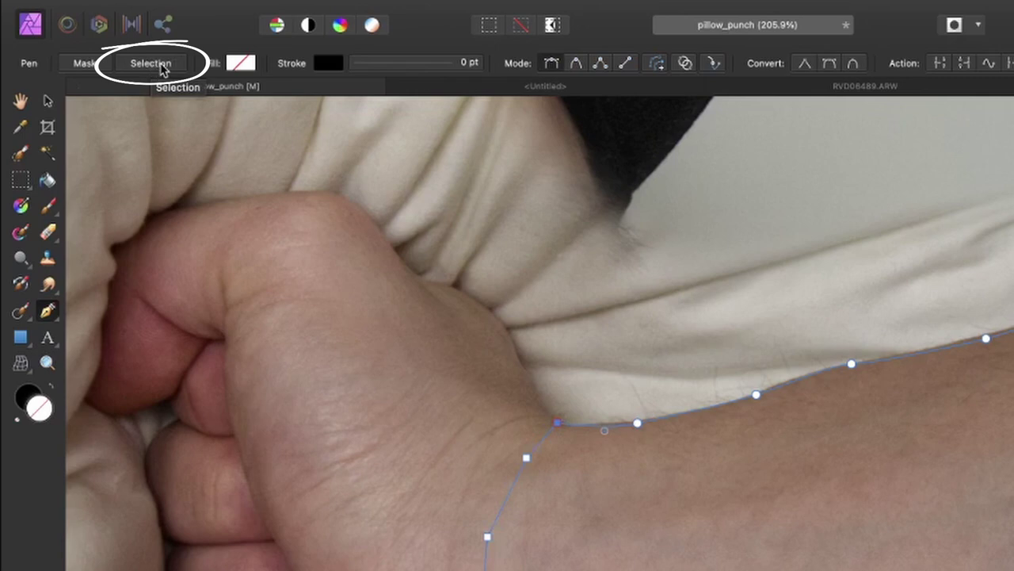
Step: Convert the arm path to a selection, invert it, and target the pillow's mask
{"action": "left_click", "coordinate": [157, 65]}
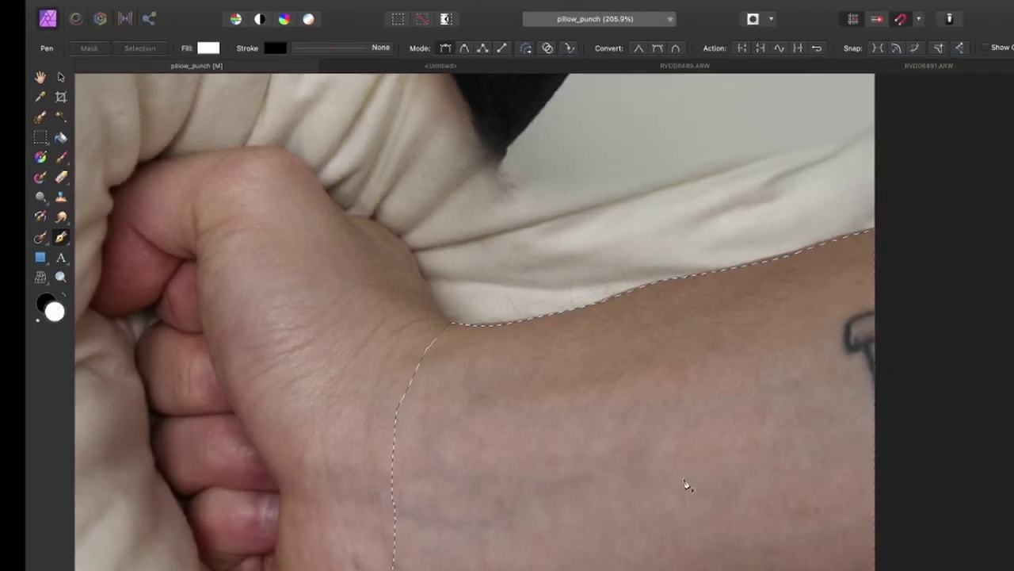
{"action": "key", "text": "super+1"}
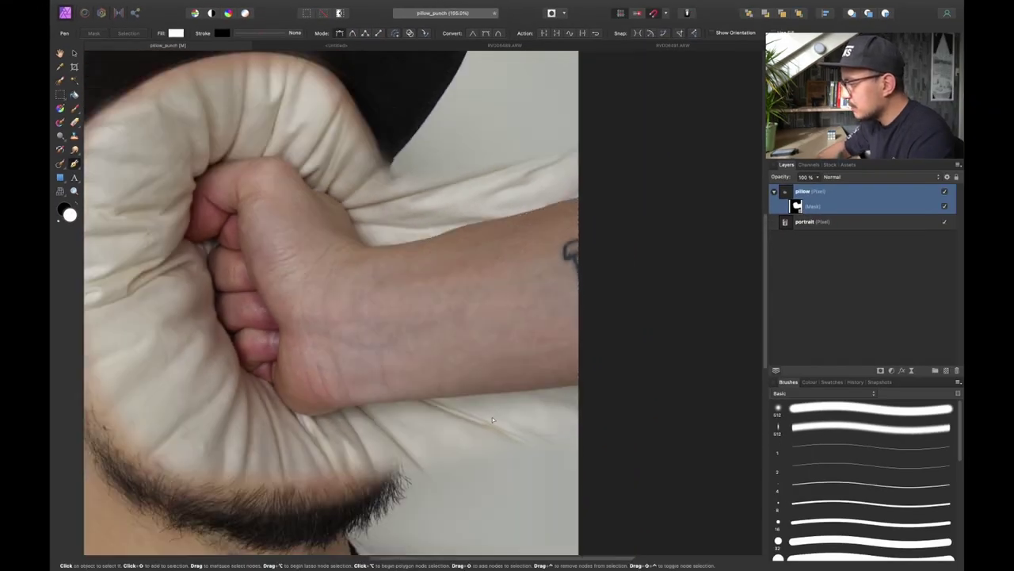
{"action": "key", "text": "super+shift+i"}
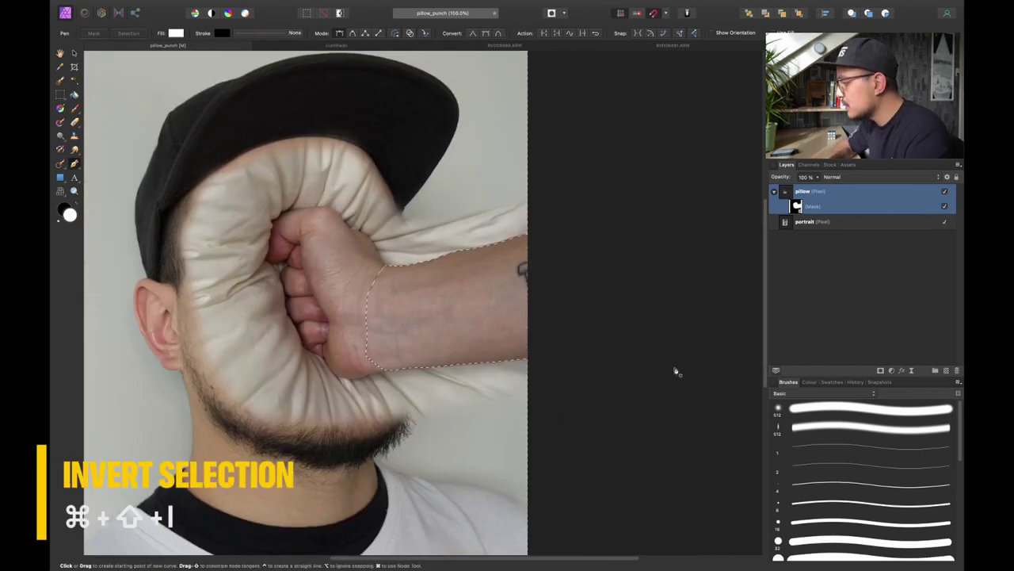
{"action": "left_click", "coordinate": [797, 206]}
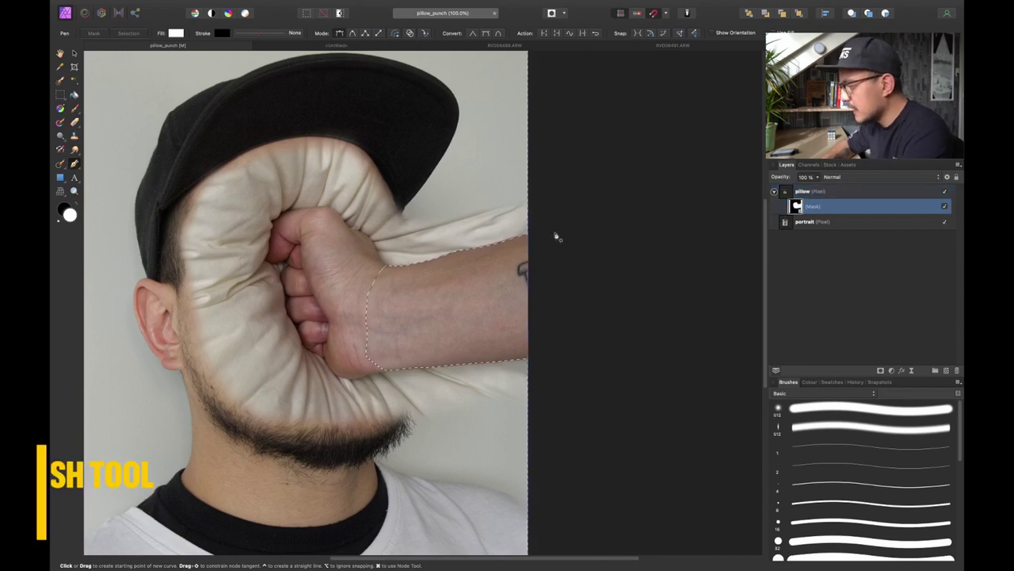
Step: Paint out the stray pillow strands above the wrist and the crease below it on the mask
{"action": "key", "text": "b"}
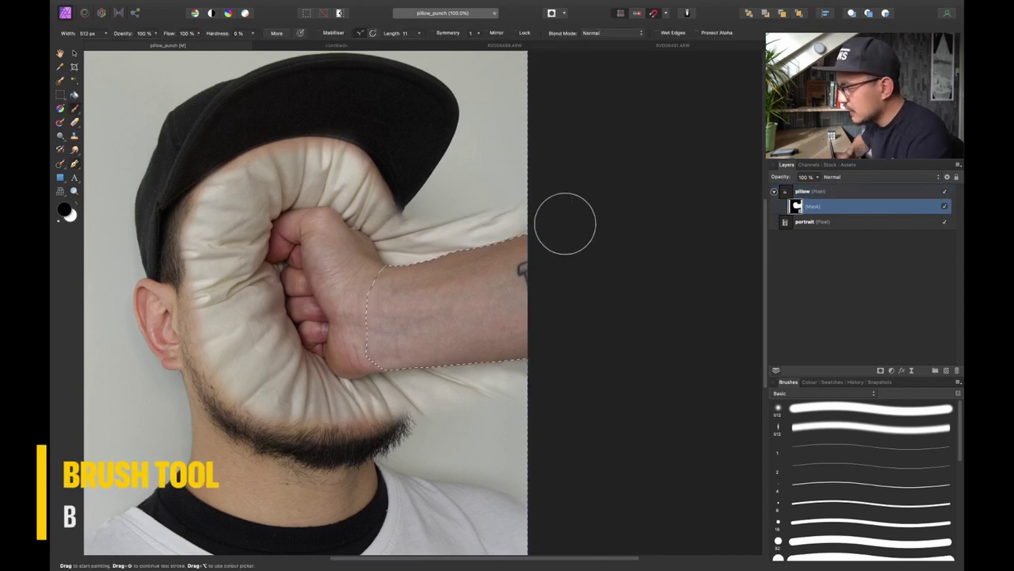
{"action": "scroll", "coordinate": [480, 214], "scroll_direction": "up", "scroll_amount": 5}
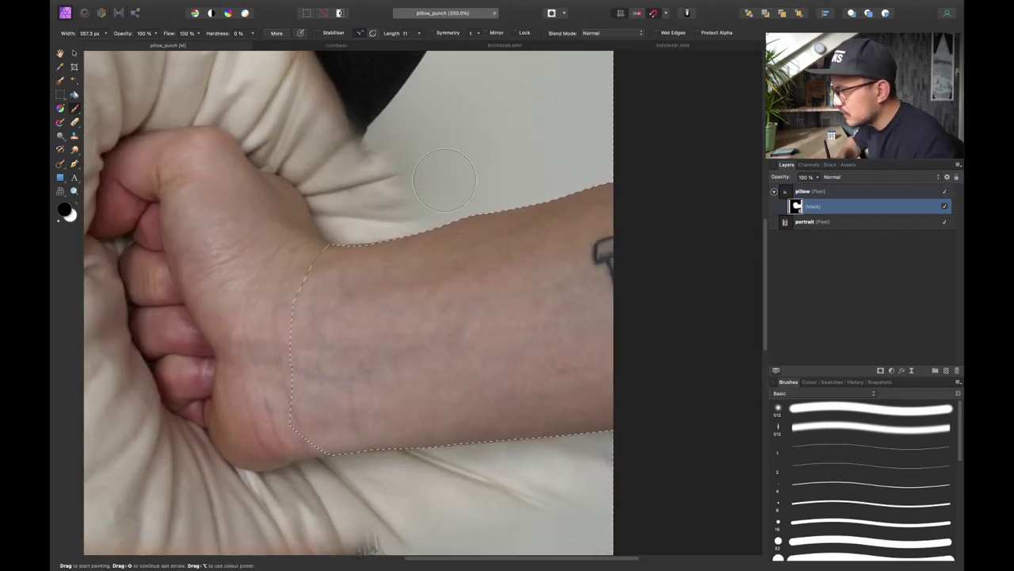
{"action": "left_click_drag", "start_coordinate": [429, 173], "coordinate": [423, 177]}
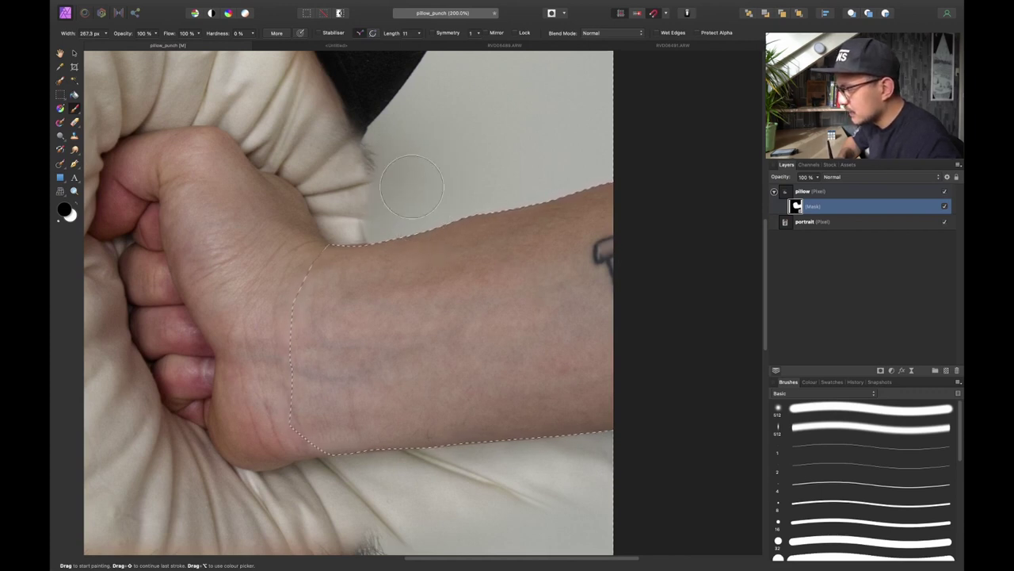
{"action": "mouse_move", "coordinate": [414, 230]}
{"action": "left_mouse_down"}
{"action": "mouse_move", "coordinate": [417, 178]}
{"action": "mouse_move", "coordinate": [416, 213]}
{"action": "left_mouse_up"}
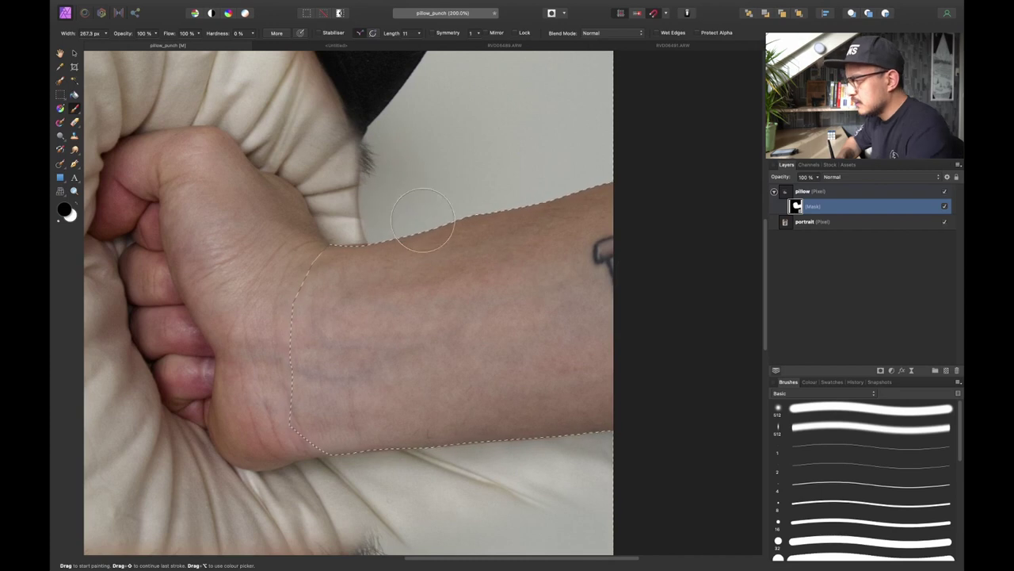
{"action": "scroll", "coordinate": [428, 224], "scroll_direction": "down", "scroll_amount": 5}
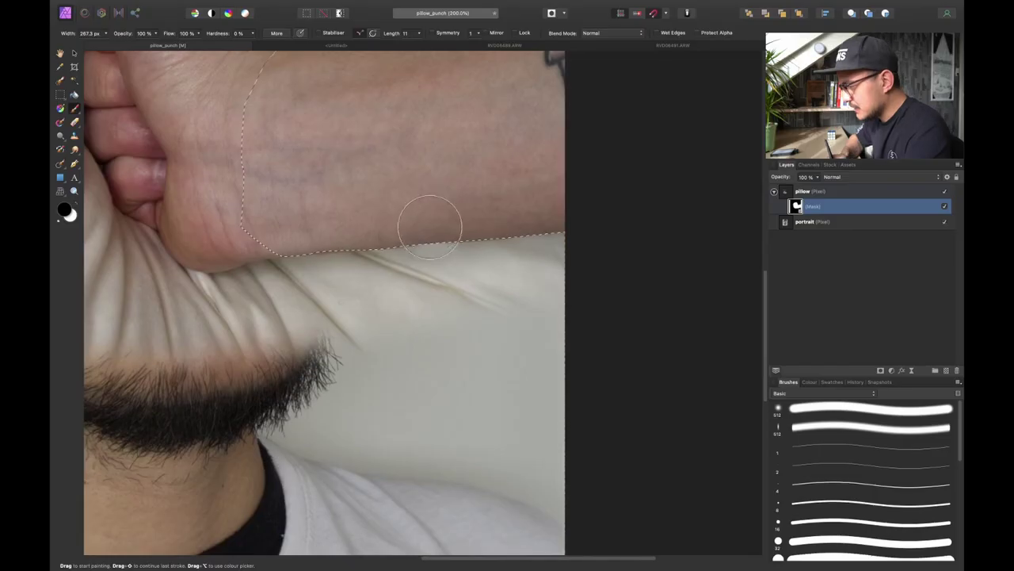
{"action": "mouse_move", "coordinate": [430, 226]}
{"action": "left_mouse_down"}
{"action": "mouse_move", "coordinate": [532, 242]}
{"action": "mouse_move", "coordinate": [538, 229]}
{"action": "mouse_move", "coordinate": [544, 276]}
{"action": "mouse_move", "coordinate": [468, 357]}
{"action": "mouse_move", "coordinate": [414, 274]}
{"action": "mouse_move", "coordinate": [397, 360]}
{"action": "mouse_move", "coordinate": [363, 272]}
{"action": "mouse_move", "coordinate": [377, 271]}
{"action": "mouse_move", "coordinate": [325, 377]}
{"action": "left_mouse_up"}
Step: Shrink the brush, fit the portrait in the window, and deselect the arm selection
{"action": "key", "text": "bracketleft"}
{"action": "key", "text": "bracketleft"}
{"action": "key", "text": "bracketleft"}
{"action": "key", "text": "bracketleft"}
{"action": "key", "text": "bracketleft"}
{"action": "key", "text": "super+0"}
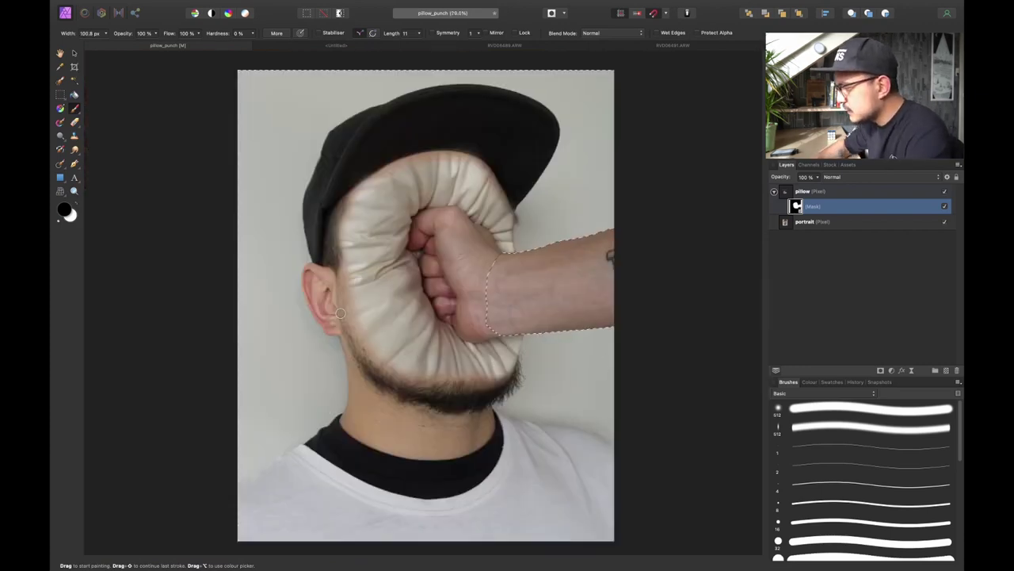
{"action": "key", "text": "super+d"}
{"action": "left_click", "coordinate": [820, 208]}
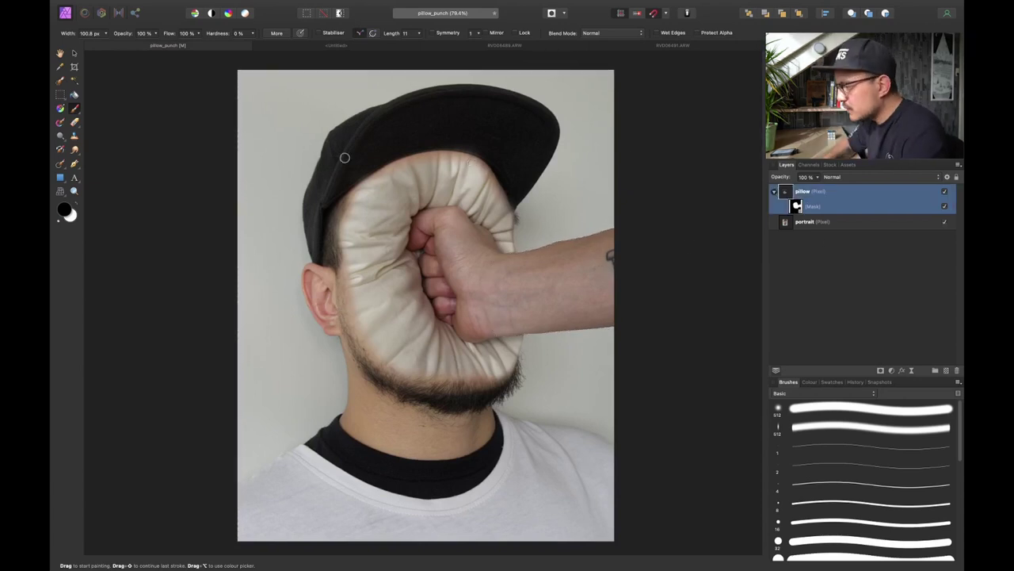
{"action": "scroll", "coordinate": [391, 277], "scroll_direction": "up", "scroll_amount": 2}
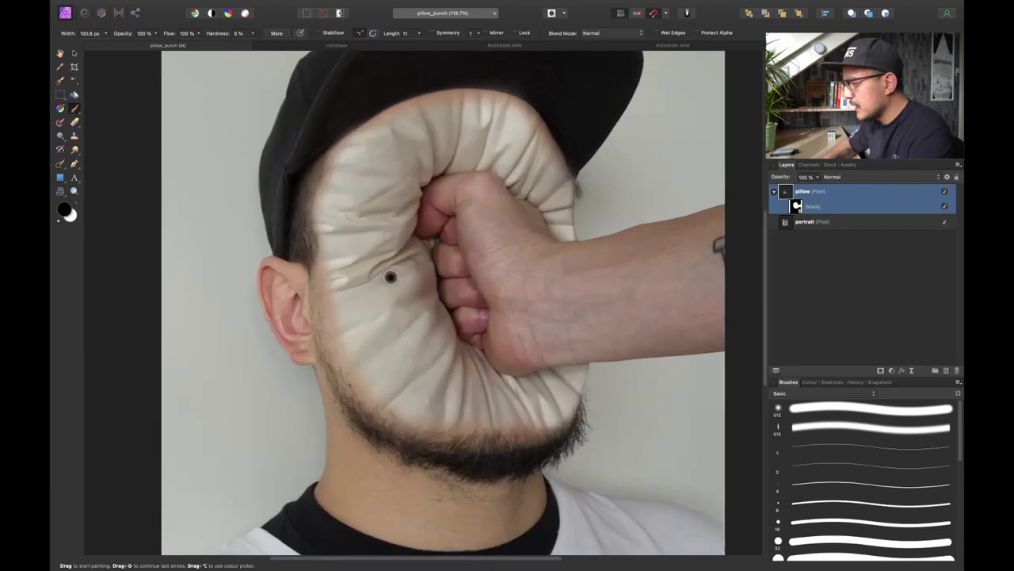
Step: Add a new empty mask and nest it inside the pillow layer
{"action": "left_click", "coordinate": [802, 209]}
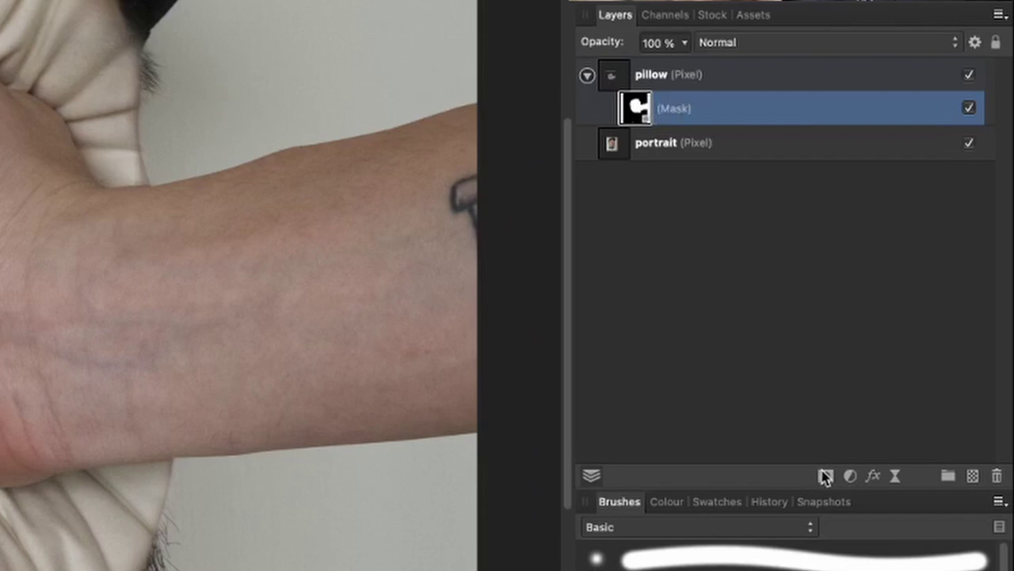
{"action": "left_click", "coordinate": [880, 370]}
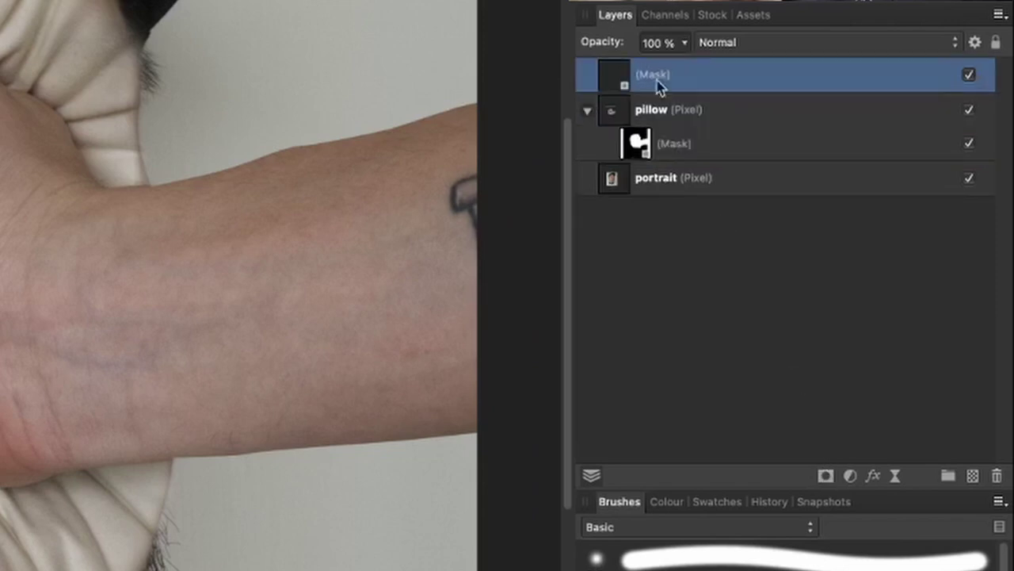
{"action": "left_click_drag", "start_coordinate": [618, 79], "coordinate": [680, 150]}
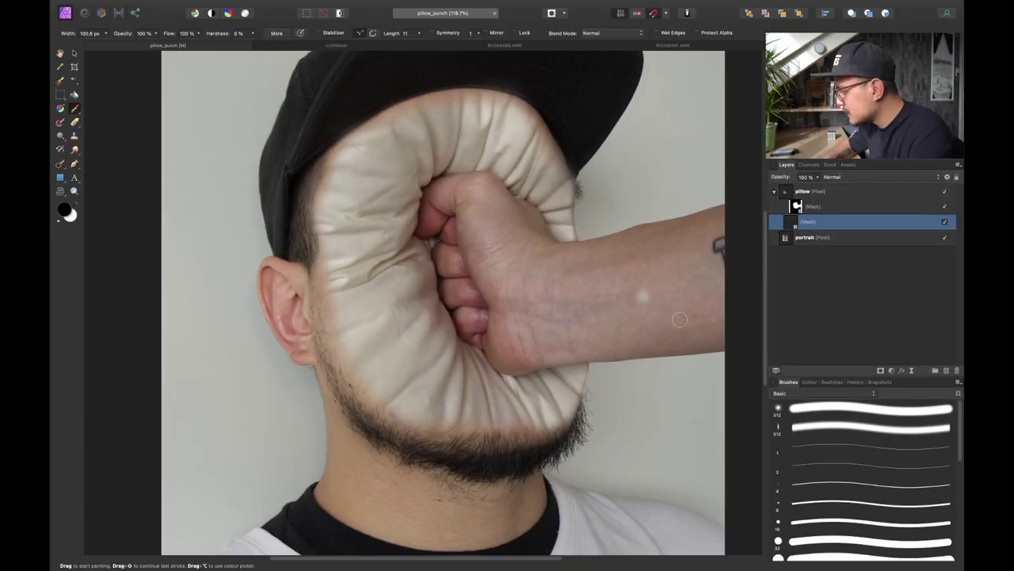
Step: With a large soft round brush in white, soften the pillow's edges over the beard and cap
{"action": "left_click", "coordinate": [807, 410]}
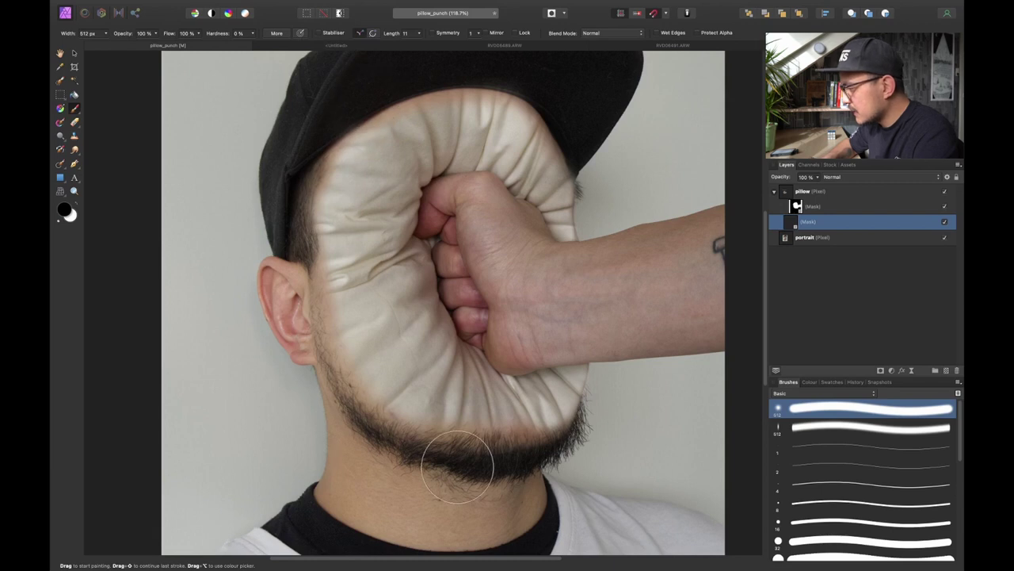
{"action": "key", "text": "x"}
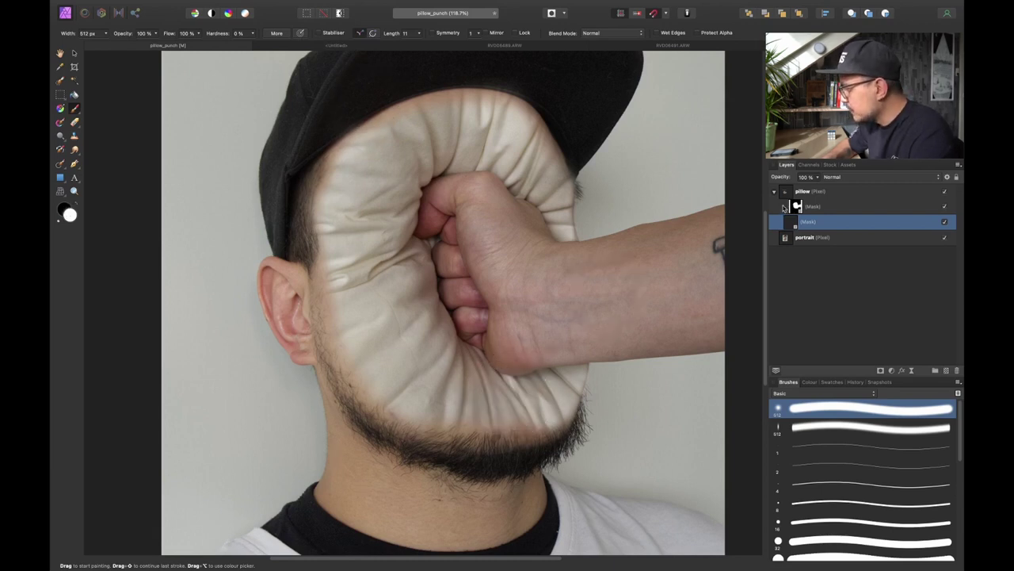
{"action": "left_click", "coordinate": [799, 207]}
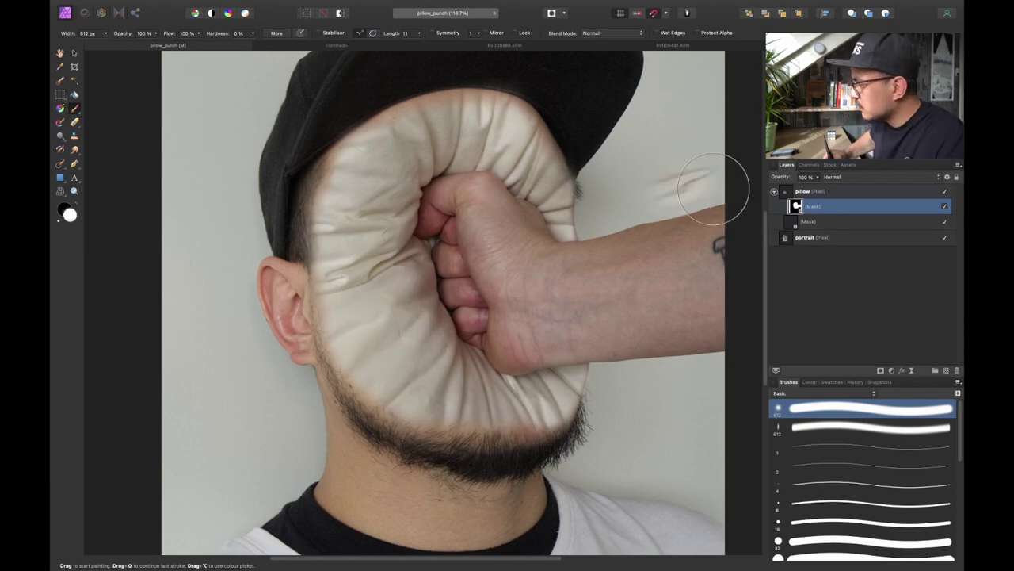
{"action": "mouse_move", "coordinate": [396, 350]}
{"action": "left_mouse_down"}
{"action": "mouse_move", "coordinate": [377, 372]}
{"action": "mouse_move", "coordinate": [452, 396]}
{"action": "mouse_move", "coordinate": [533, 394]}
{"action": "left_mouse_up"}
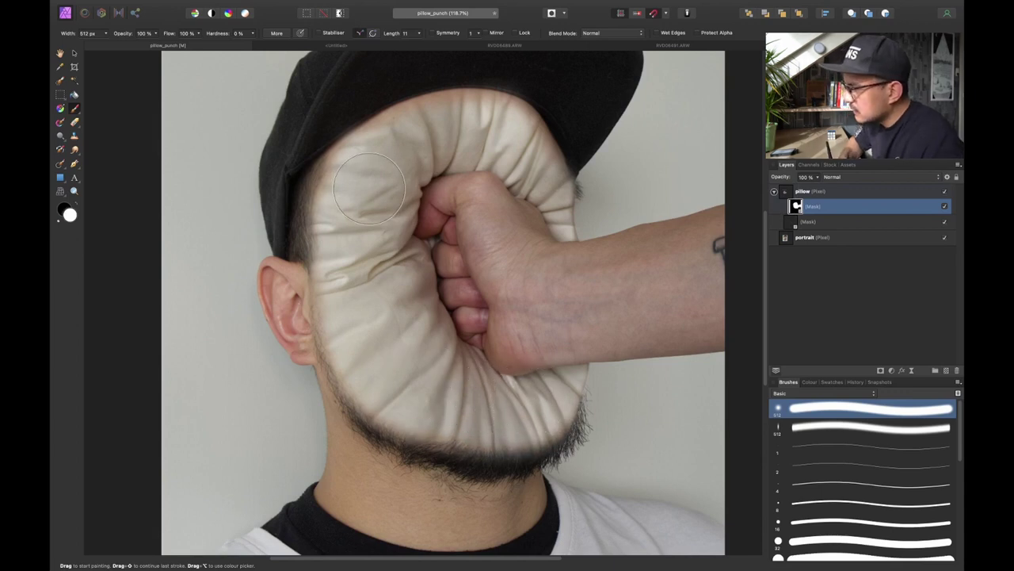
{"action": "mouse_move", "coordinate": [327, 167]}
{"action": "left_mouse_down"}
{"action": "mouse_move", "coordinate": [416, 135]}
{"action": "mouse_move", "coordinate": [547, 144]}
{"action": "mouse_move", "coordinate": [555, 168]}
{"action": "mouse_move", "coordinate": [469, 160]}
{"action": "mouse_move", "coordinate": [484, 141]}
{"action": "mouse_move", "coordinate": [468, 141]}
{"action": "left_mouse_up"}
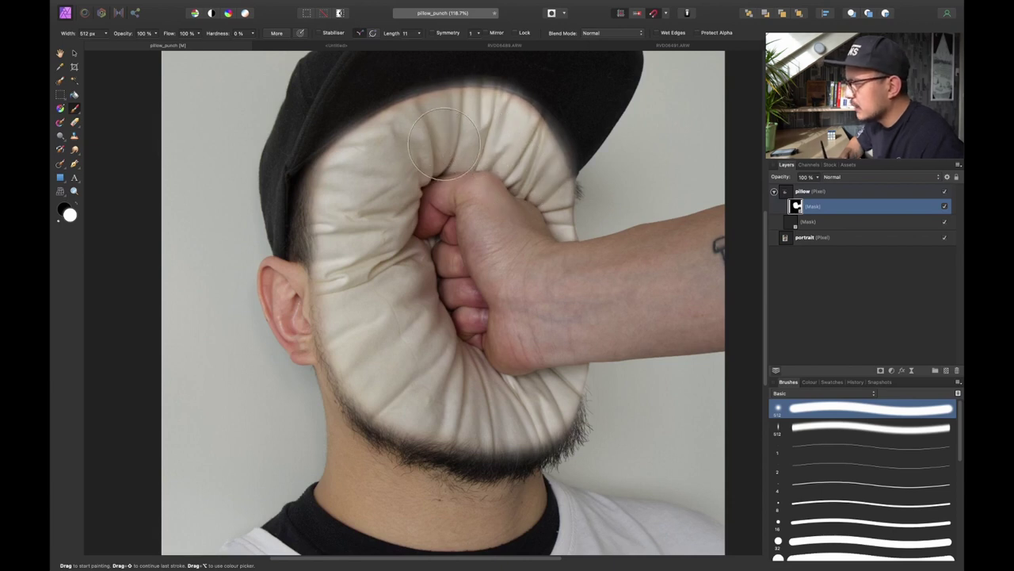
{"action": "key", "text": "["}
{"action": "key", "text": "["}
{"action": "key", "text": "["}
{"action": "key", "text": "["}
{"action": "key", "text": "x"}
{"action": "key", "text": "ctrl+z"}
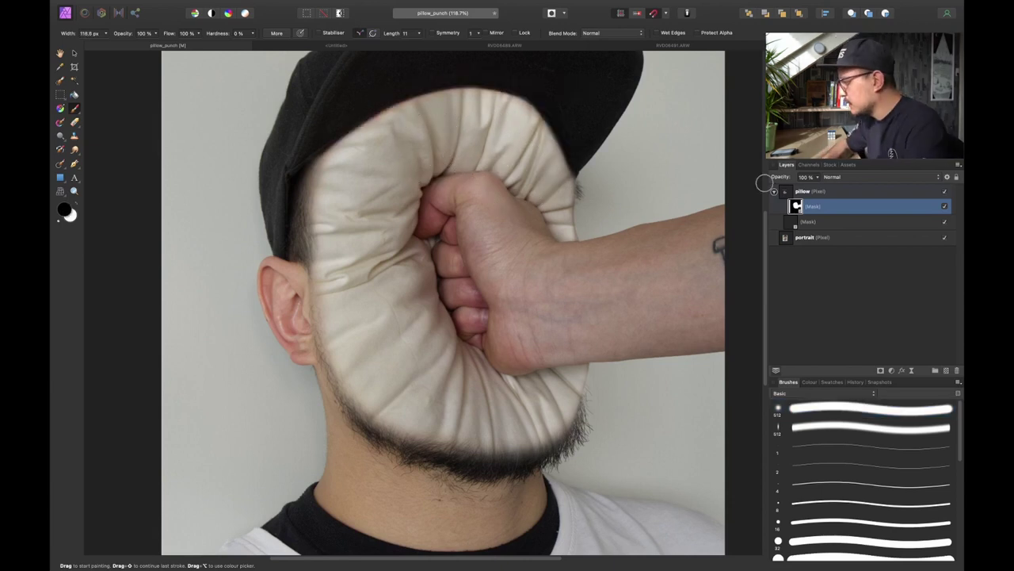
Step: Select the pillow's second mask and greatly enlarge the soft brush, undoing a test stroke
{"action": "left_click", "coordinate": [797, 223]}
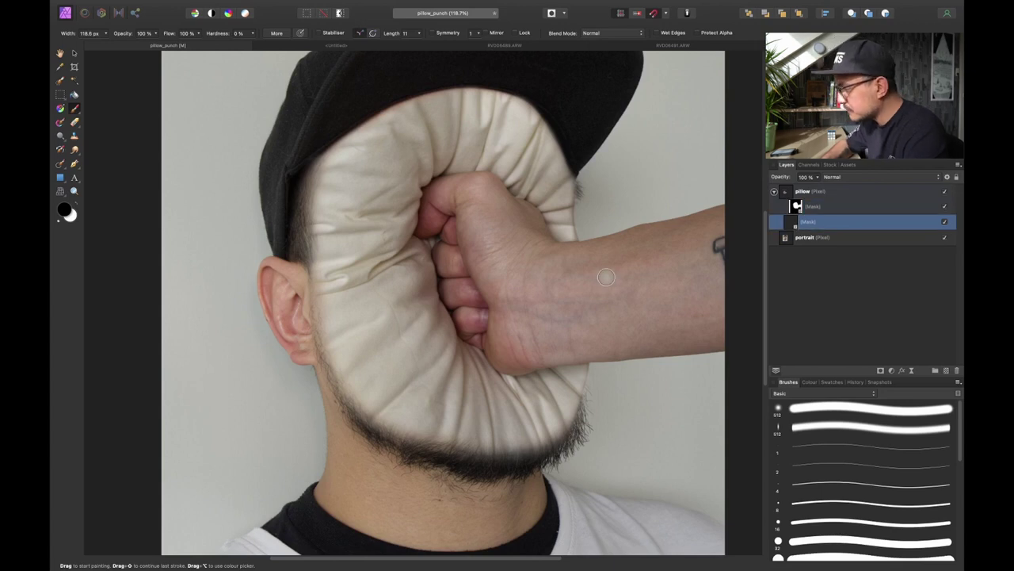
{"action": "mouse_move", "coordinate": [306, 241]}
{"action": "left_mouse_down"}
{"action": "mouse_move", "coordinate": [261, 215]}
{"action": "mouse_move", "coordinate": [281, 210]}
{"action": "left_mouse_up"}
{"action": "left_click", "coordinate": [421, 229]}
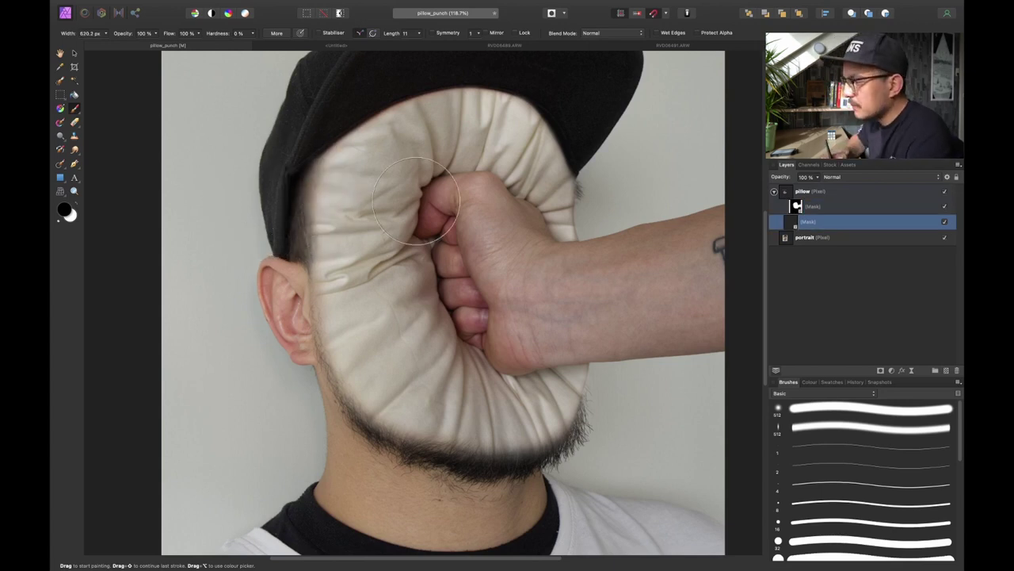
{"action": "key", "text": "ctrl+z"}
{"action": "mouse_move", "coordinate": [295, 168]}
{"action": "left_mouse_down"}
{"action": "mouse_move", "coordinate": [254, 140]}
{"action": "mouse_move", "coordinate": [229, 143]}
{"action": "mouse_move", "coordinate": [235, 192]}
{"action": "left_mouse_up"}
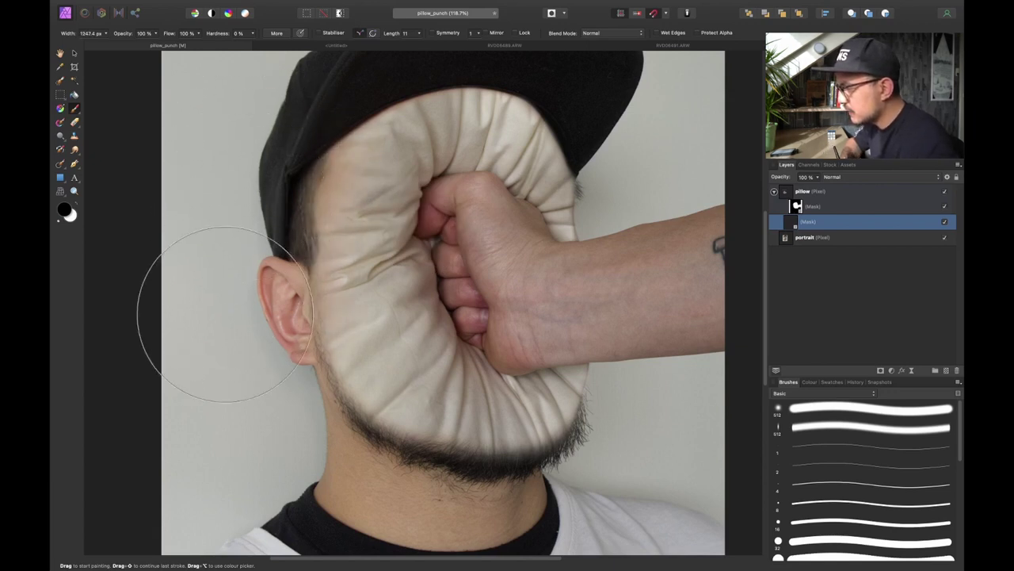
{"action": "scroll", "coordinate": [262, 373], "scroll_direction": "down", "scroll_amount": 3}
{"action": "scroll", "coordinate": [261, 373], "scroll_direction": "right", "scroll_amount": 2}
{"action": "scroll", "coordinate": [365, 261], "scroll_direction": "up", "scroll_amount": 5}
{"action": "scroll", "coordinate": [364, 262], "scroll_direction": "left", "scroll_amount": 2}
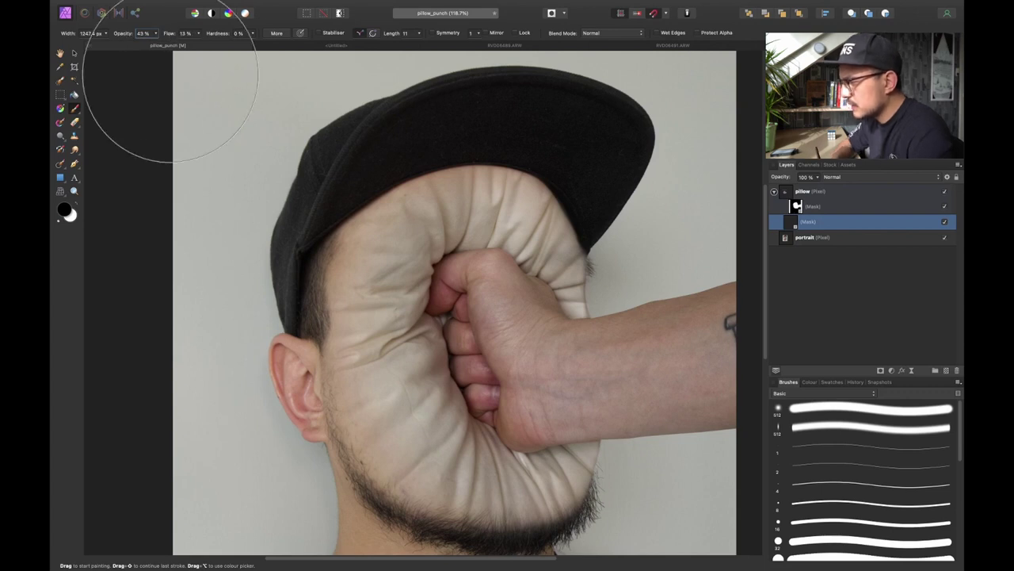
Step: Set the brush to about 840 px and zoom to 200% on the pillow edges
{"action": "key", "text": "bracketleft"}
{"action": "key", "text": "bracketleft"}
{"action": "key", "text": "bracketleft"}
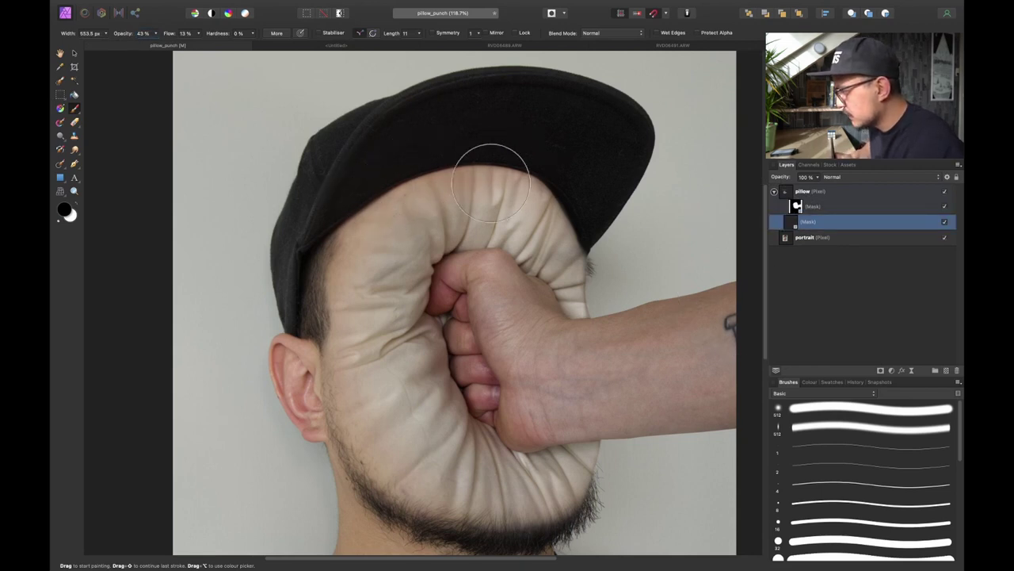
{"action": "key", "text": "bracketright"}
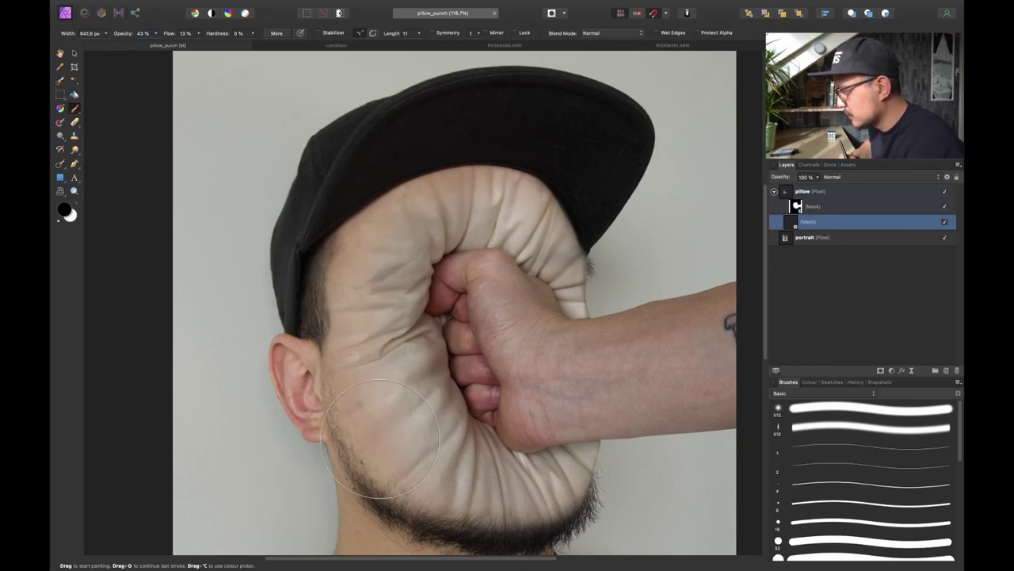
{"action": "key", "text": "bracketright"}
{"action": "key", "text": "bracketright"}
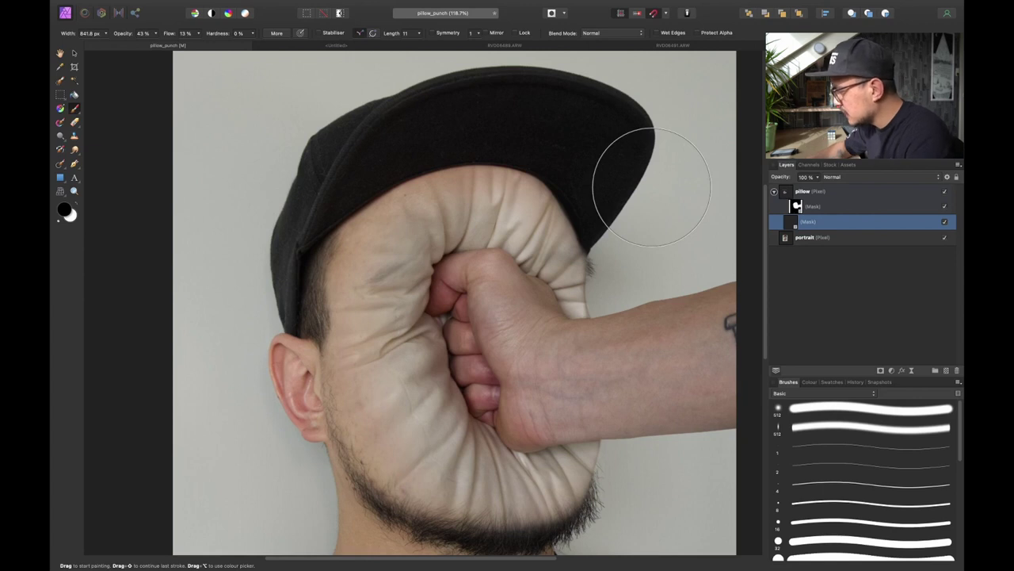
{"action": "key", "text": "super+2"}
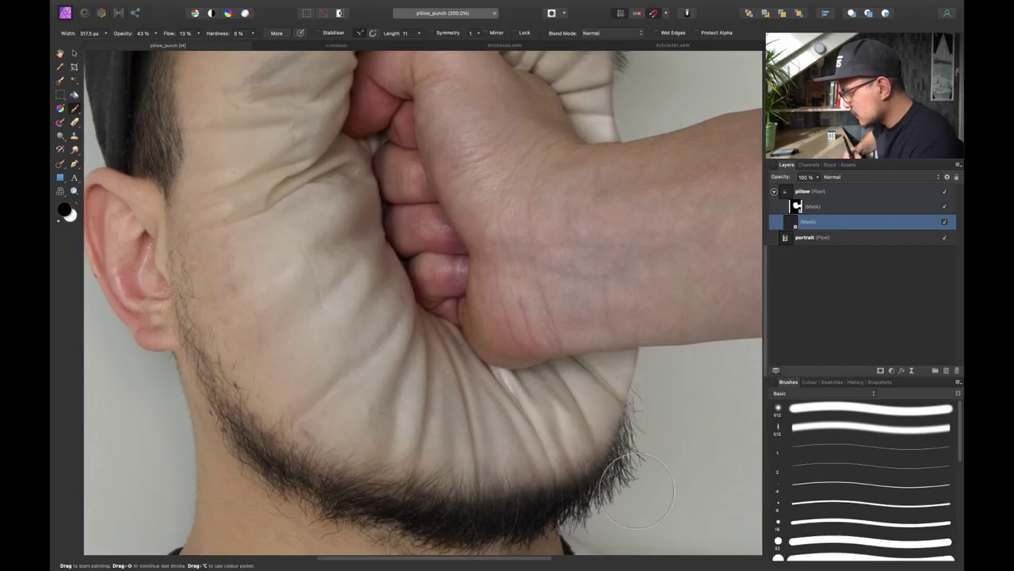
{"action": "scroll", "coordinate": [534, 372], "scroll_direction": "up", "scroll_amount": 5}
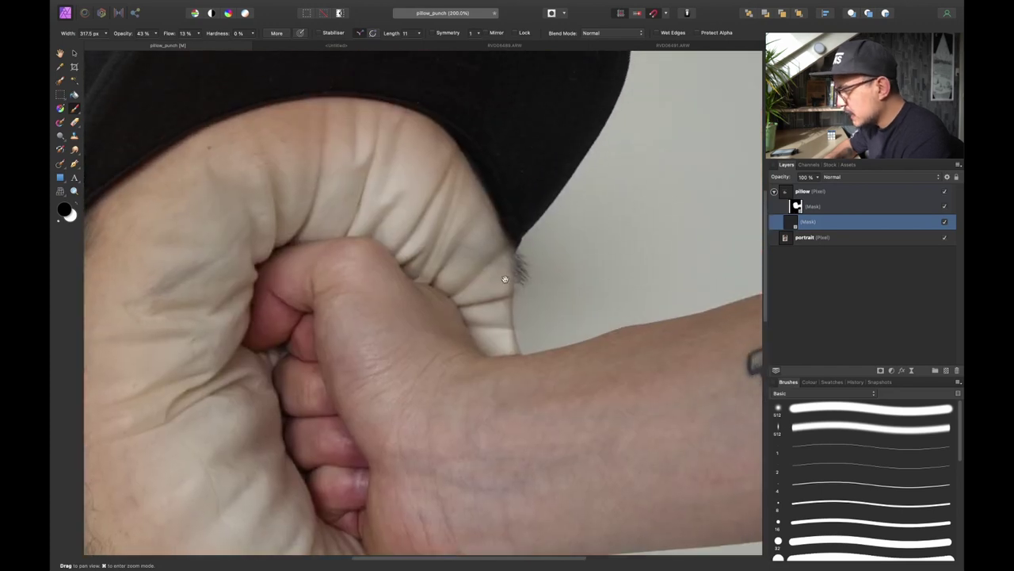
Step: Hide the pillow layer and add a pixel layer named 'correction' above the portrait
{"action": "left_click", "coordinate": [944, 192]}
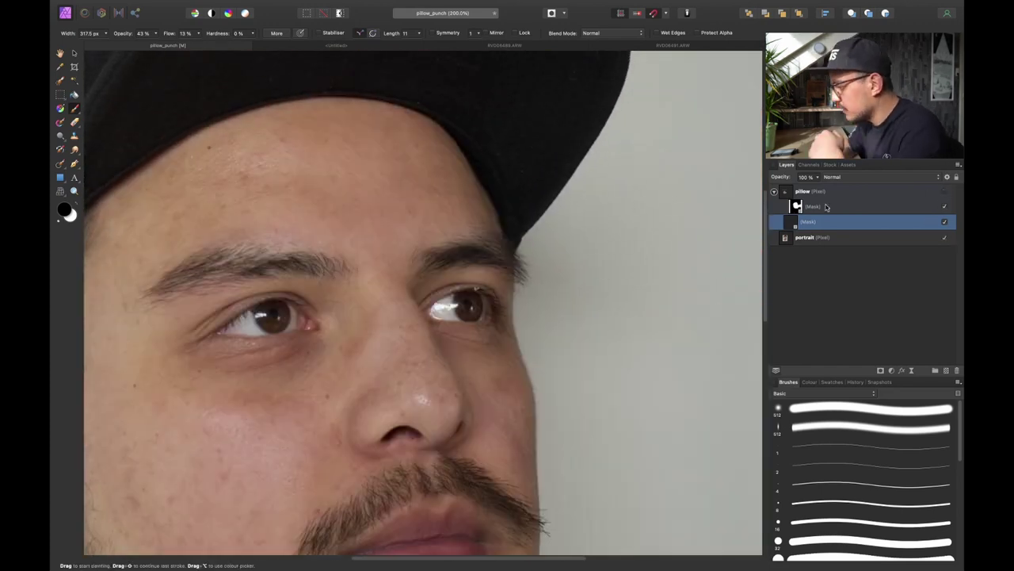
{"action": "scroll", "coordinate": [456, 279], "scroll_direction": "left", "scroll_amount": 3}
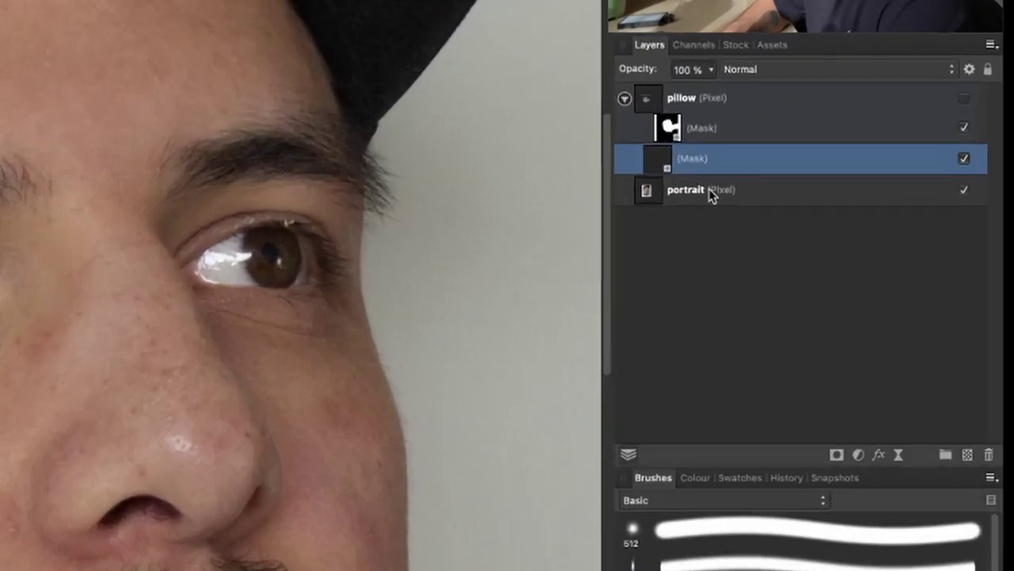
{"action": "left_click", "coordinate": [796, 238]}
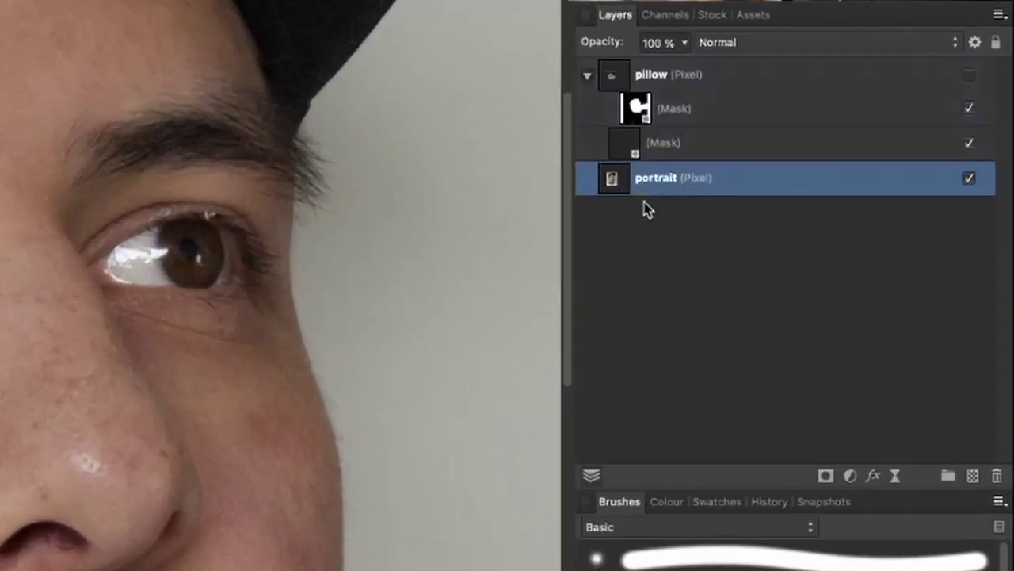
{"action": "left_click", "coordinate": [973, 476]}
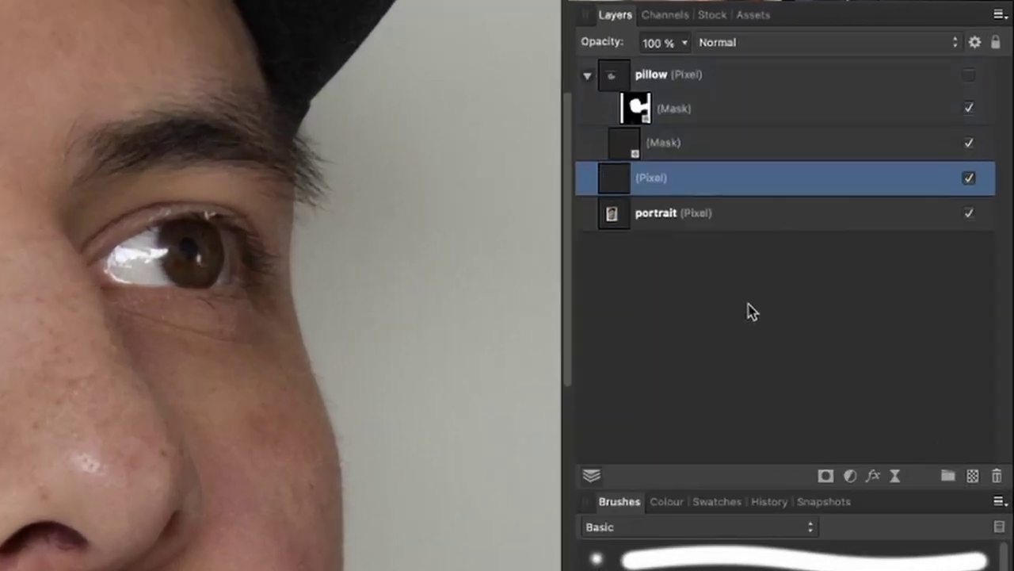
{"action": "double_click", "coordinate": [650, 180]}
{"action": "type", "text": "correction"}
{"action": "key", "text": "Return"}
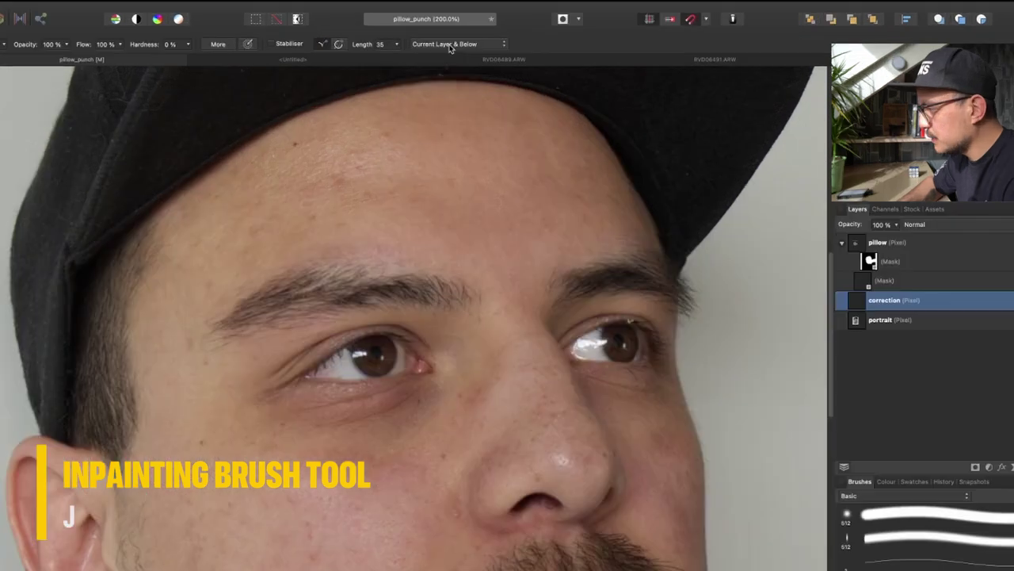
Step: Inpaint over both eyebrows, sampling Current Layer & Below, to erase them
{"action": "left_click", "coordinate": [454, 33]}
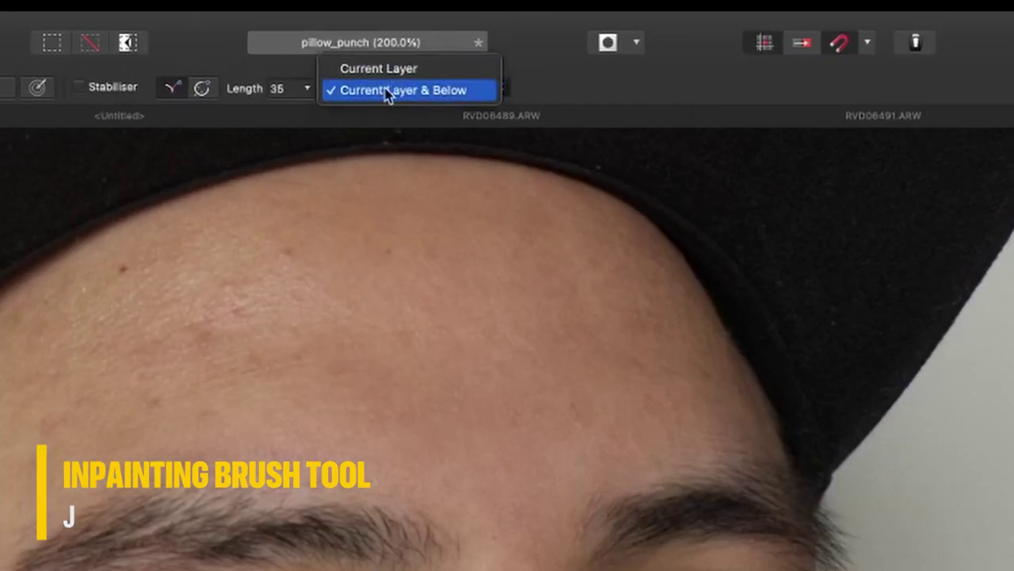
{"action": "left_click", "coordinate": [401, 92]}
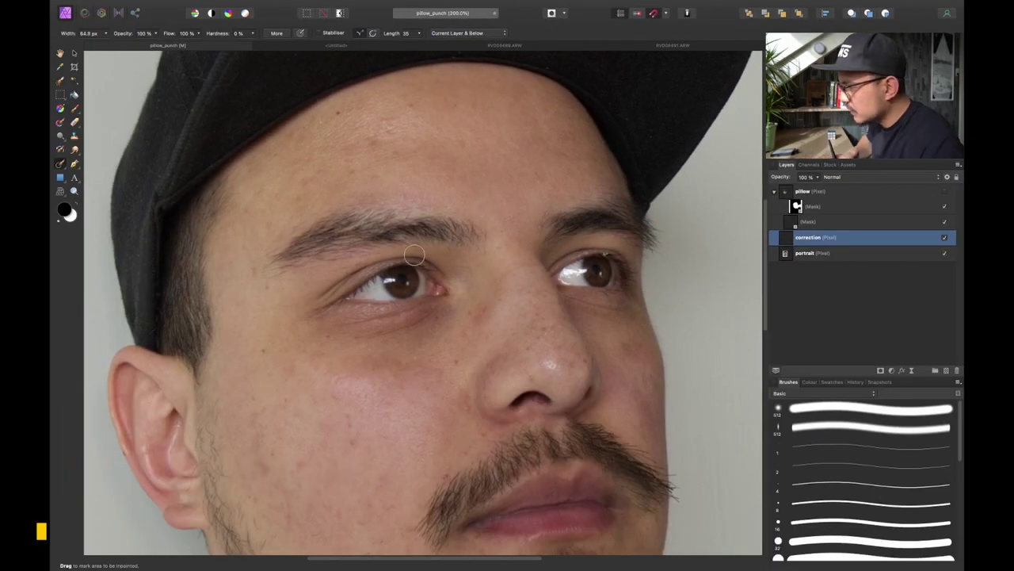
{"action": "key", "text": "bracketright"}
{"action": "key", "text": "bracketright"}
{"action": "key", "text": "bracketright"}
{"action": "mouse_move", "coordinate": [273, 266]}
{"action": "left_mouse_down"}
{"action": "mouse_move", "coordinate": [347, 225]}
{"action": "mouse_move", "coordinate": [297, 257]}
{"action": "mouse_move", "coordinate": [379, 236]}
{"action": "mouse_move", "coordinate": [319, 249]}
{"action": "mouse_move", "coordinate": [355, 220]}
{"action": "mouse_move", "coordinate": [416, 212]}
{"action": "mouse_move", "coordinate": [466, 221]}
{"action": "mouse_move", "coordinate": [473, 231]}
{"action": "mouse_move", "coordinate": [388, 236]}
{"action": "left_mouse_up"}
{"action": "left_click_drag", "start_coordinate": [447, 247], "coordinate": [429, 216]}
{"action": "left_click_drag", "start_coordinate": [321, 219], "coordinate": [361, 227]}
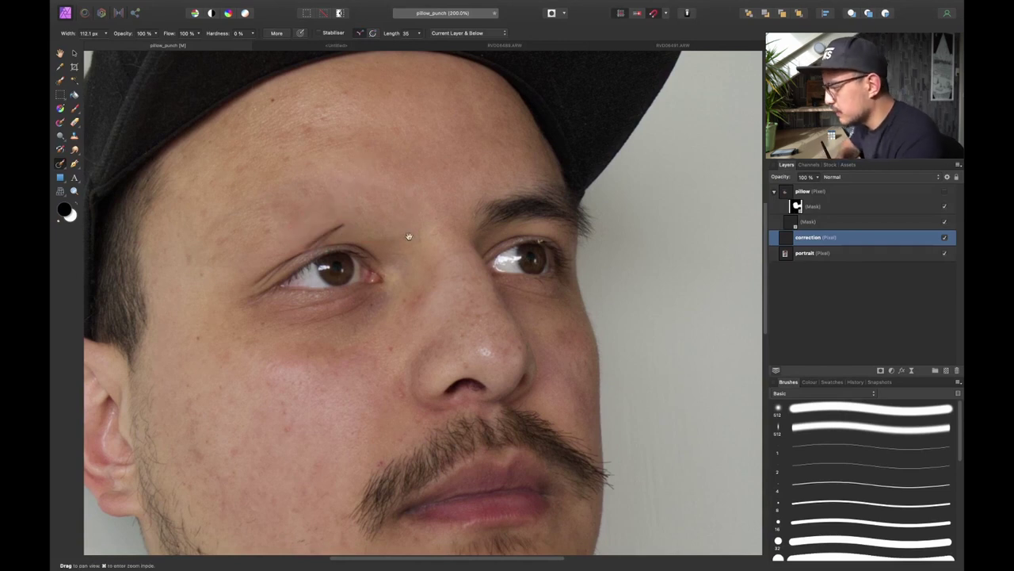
{"action": "scroll", "coordinate": [413, 239], "scroll_direction": "right", "scroll_amount": 5}
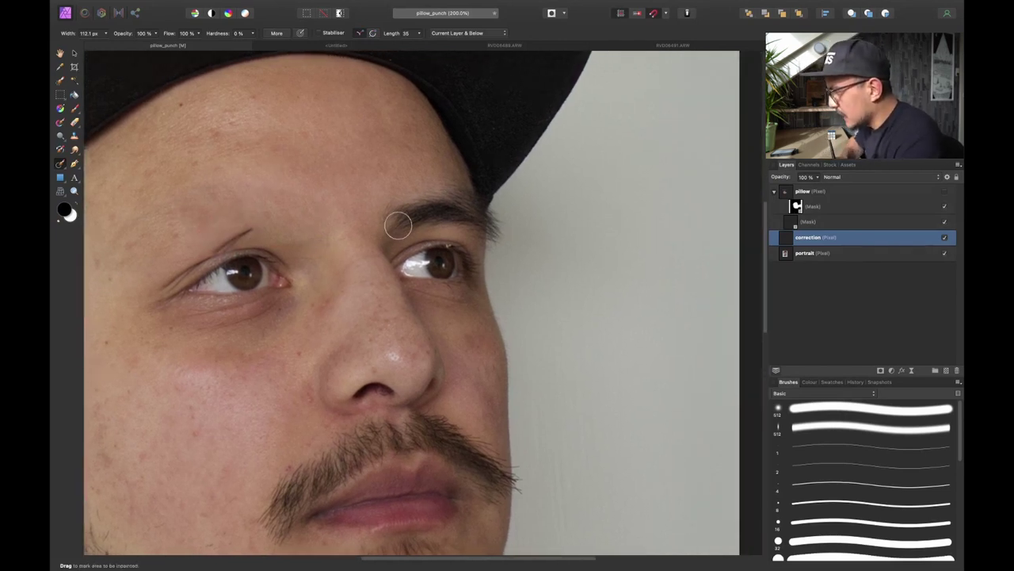
{"action": "mouse_move", "coordinate": [393, 222]}
{"action": "left_mouse_down"}
{"action": "mouse_move", "coordinate": [389, 215]}
{"action": "mouse_move", "coordinate": [421, 199]}
{"action": "mouse_move", "coordinate": [467, 218]}
{"action": "left_mouse_up"}
{"action": "left_click", "coordinate": [451, 199]}
{"action": "key", "text": "bracketleft"}
{"action": "scroll", "coordinate": [443, 237], "scroll_direction": "up", "scroll_amount": 2}
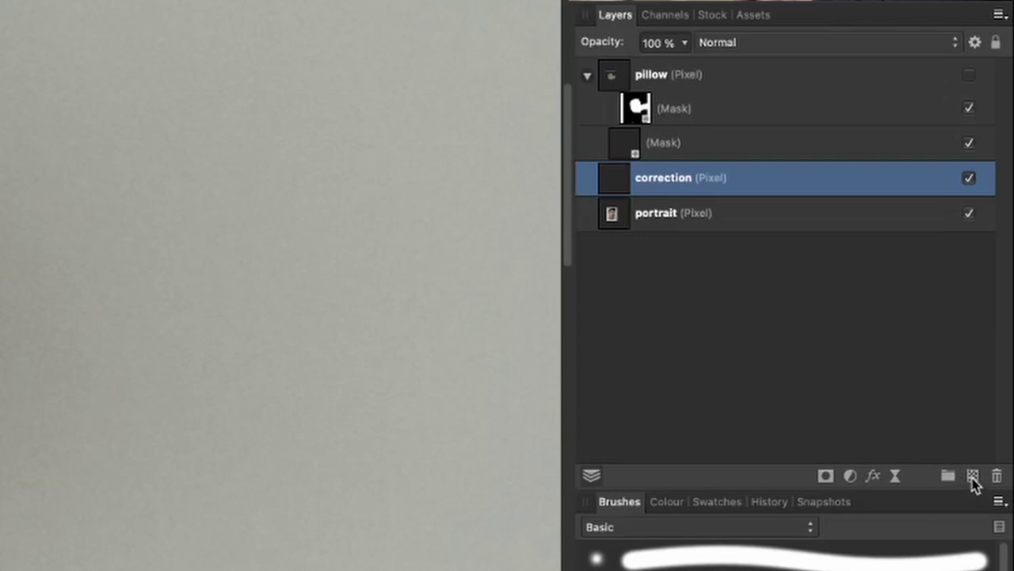
Step: Add a new empty pixel layer above correction and name it 'eyebrow'
{"action": "left_click", "coordinate": [973, 476]}
{"action": "double_click", "coordinate": [660, 177]}
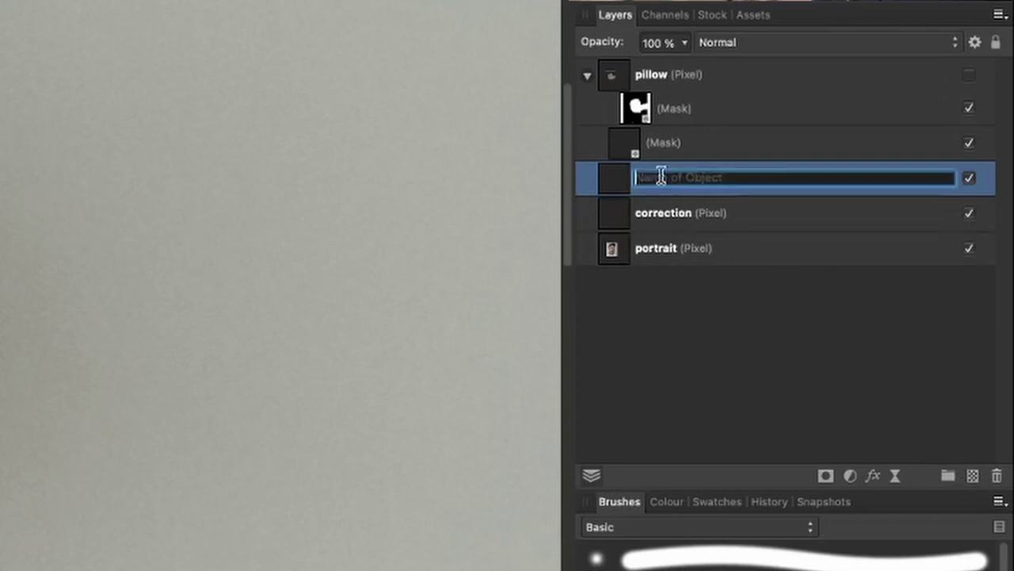
{"action": "type", "text": "eyebrow"}
{"action": "key", "text": "Return"}
Step: With a smaller, harder Clone Brush, paint clean background over the leftover brow hairs
{"action": "key", "text": "s"}
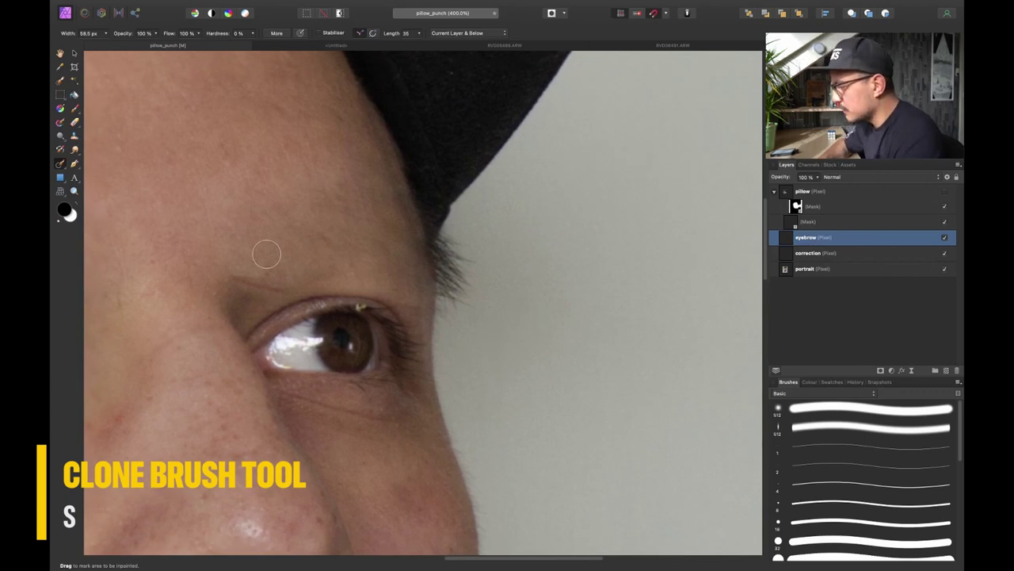
{"action": "key", "text": "s"}
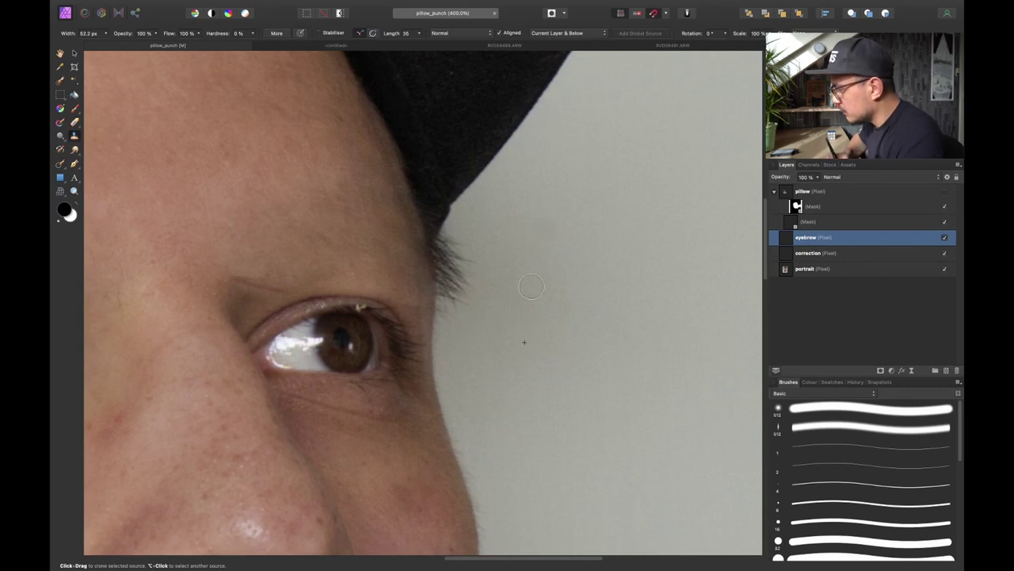
{"action": "key", "text": "bracketleft"}
{"action": "key", "text": "shift+bracketright"}
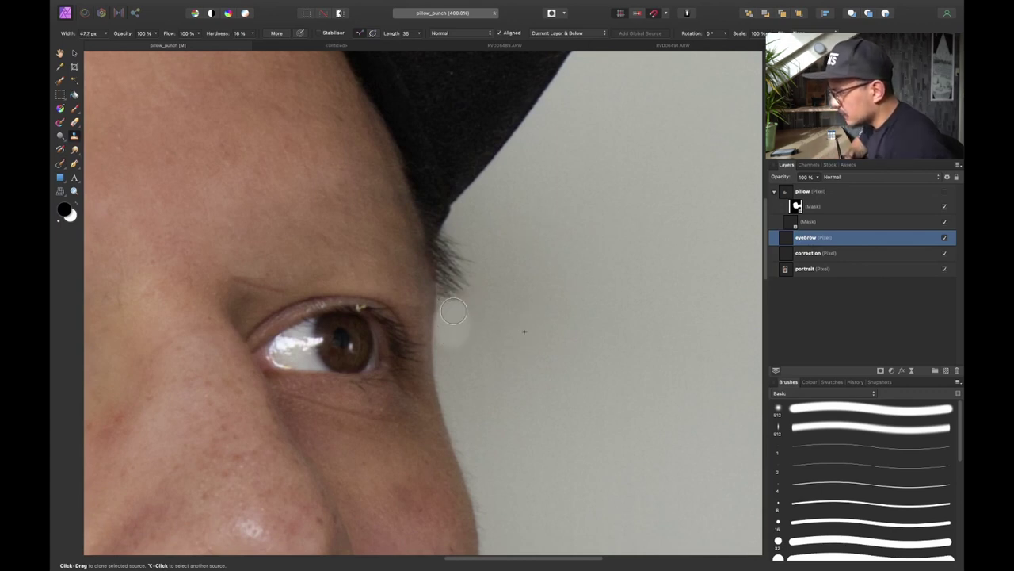
{"action": "mouse_move", "coordinate": [454, 309]}
{"action": "left_mouse_down"}
{"action": "mouse_move", "coordinate": [453, 253]}
{"action": "mouse_move", "coordinate": [452, 305]}
{"action": "left_mouse_up"}
{"action": "key", "text": "super+0"}
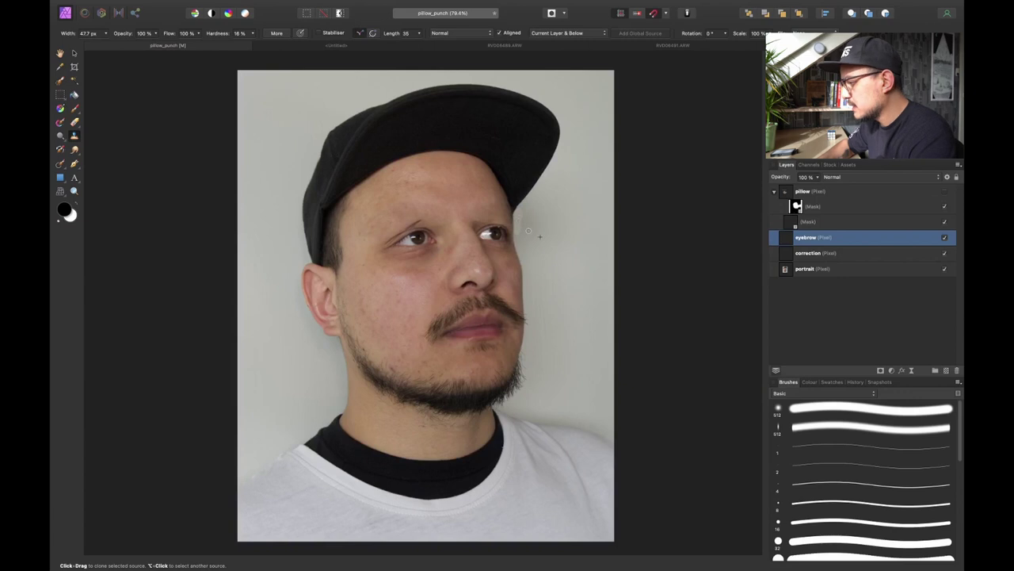
{"action": "scroll", "coordinate": [529, 215], "scroll_direction": "up", "scroll_amount": 3}
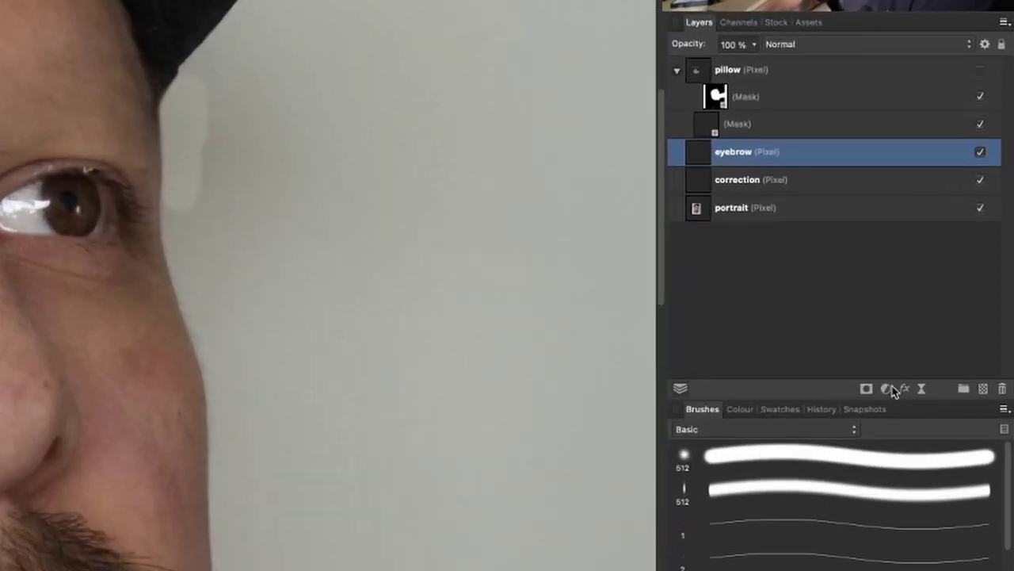
{"action": "left_click", "coordinate": [891, 370]}
{"action": "left_click", "coordinate": [882, 396]}
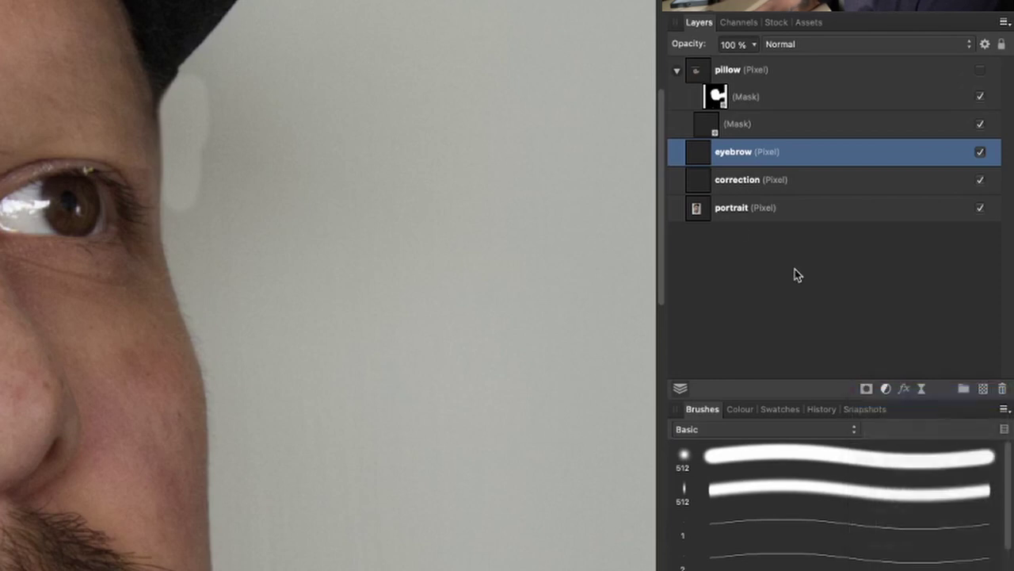
{"action": "left_click_drag", "start_coordinate": [765, 184], "coordinate": [763, 182]}
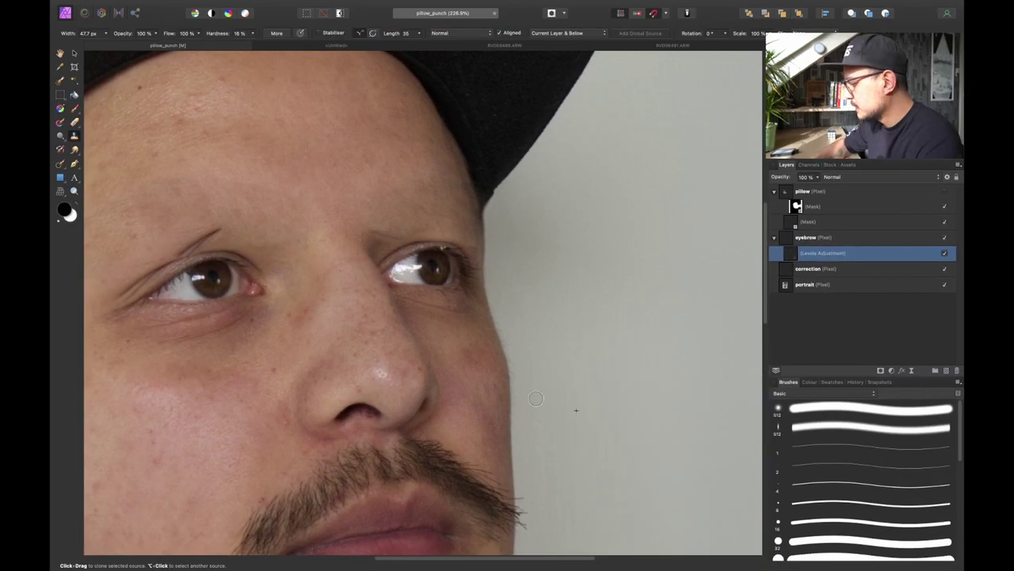
{"action": "key", "text": "super+0"}
{"action": "scroll", "coordinate": [534, 214], "scroll_direction": "up", "scroll_amount": 5}
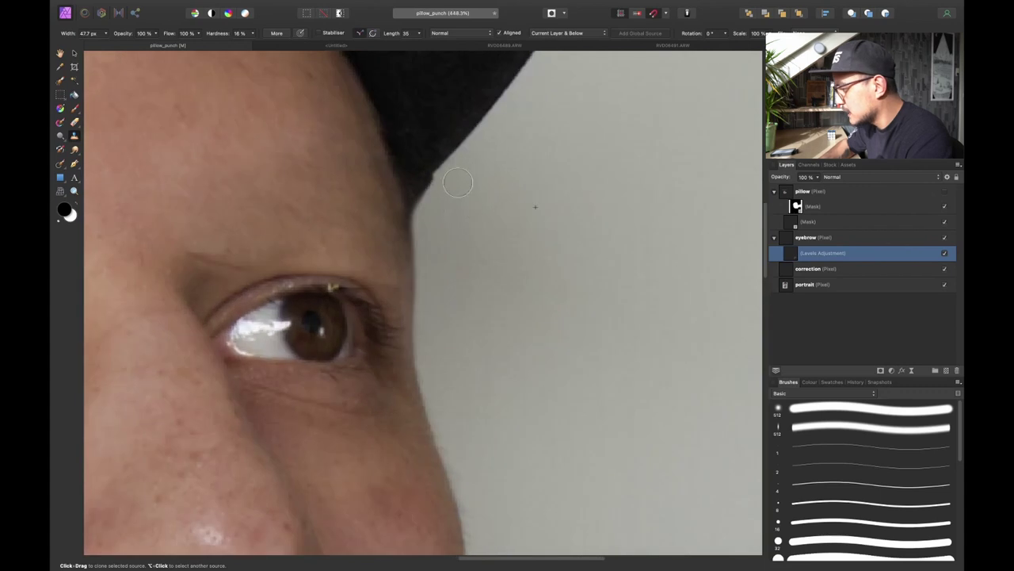
{"action": "key", "text": "super+0"}
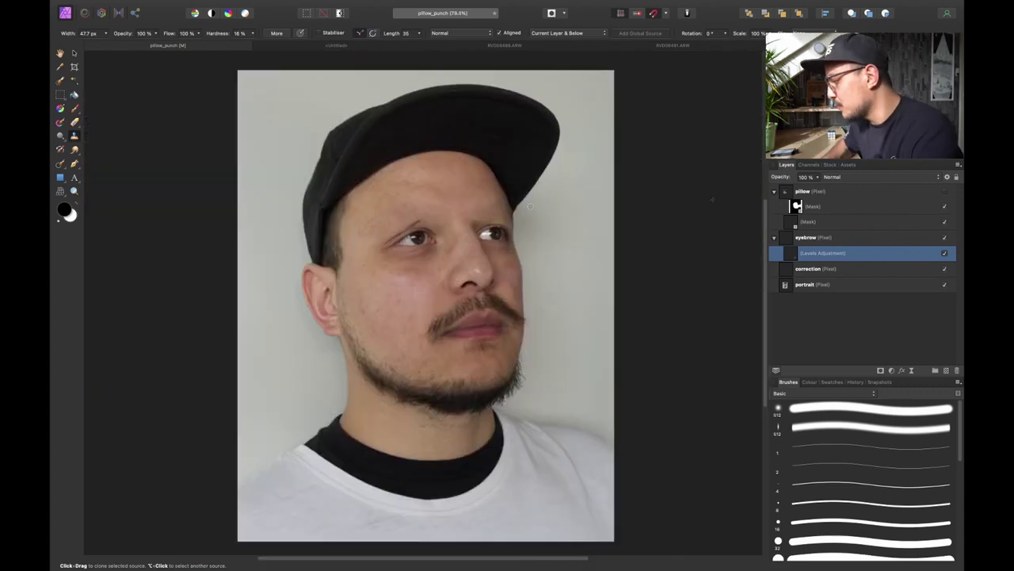
Step: Turn the pillow layer's visibility back on so the fist-crumpled pillow covers the retouched face
{"action": "left_click", "coordinate": [945, 192]}
{"action": "scroll", "coordinate": [396, 270], "scroll_direction": "up", "scroll_amount": 3}
{"action": "key", "text": "super+0"}
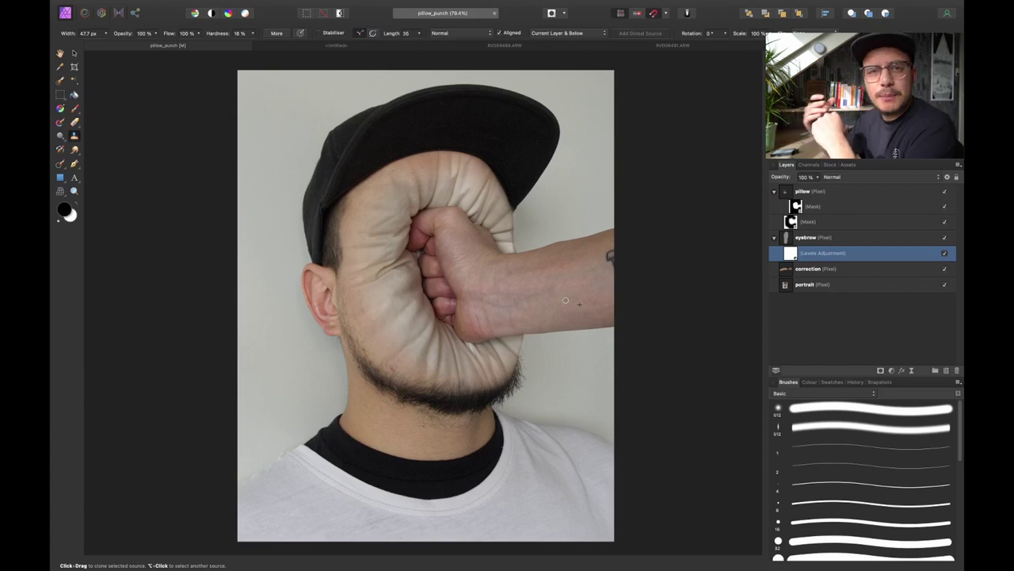
{"action": "scroll", "coordinate": [589, 255], "scroll_direction": "up", "scroll_amount": 3}
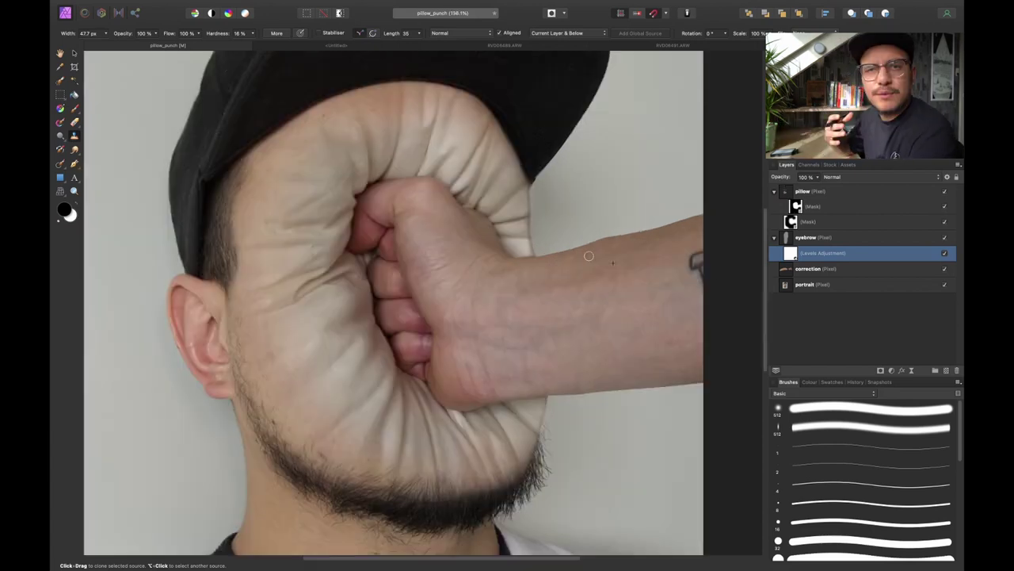
Step: On the portrait layer, paint a selection over the fist with a 100 px Selection Brush
{"action": "left_click", "coordinate": [807, 200]}
{"action": "left_click", "coordinate": [804, 282]}
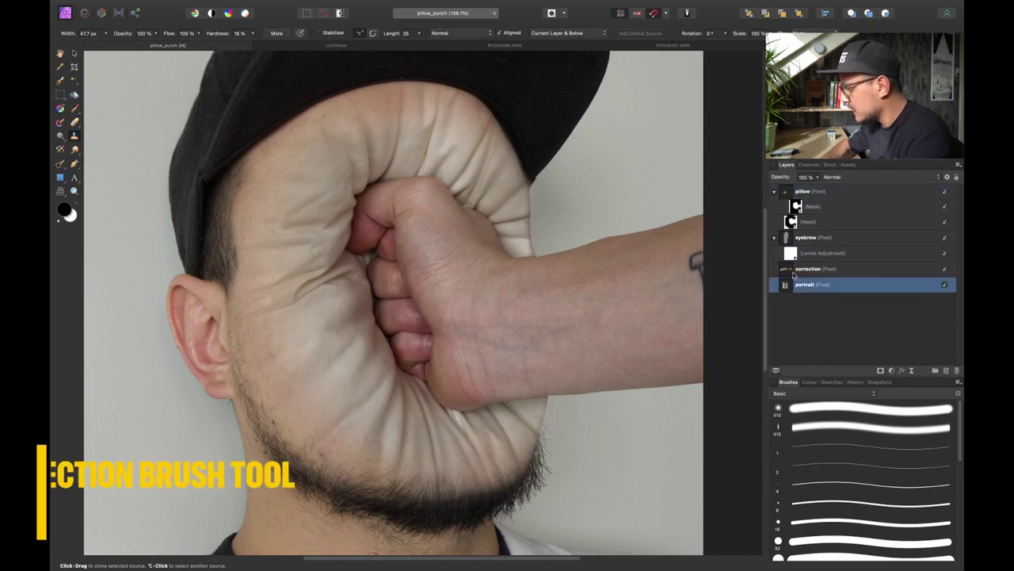
{"action": "key", "text": "w"}
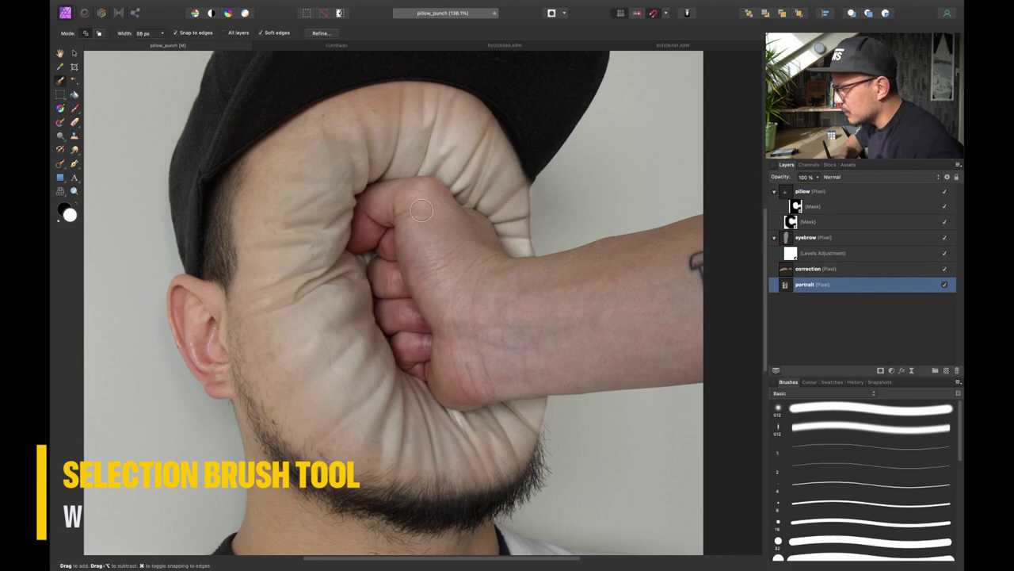
{"action": "key", "text": "bracketright"}
{"action": "key", "text": "bracketright"}
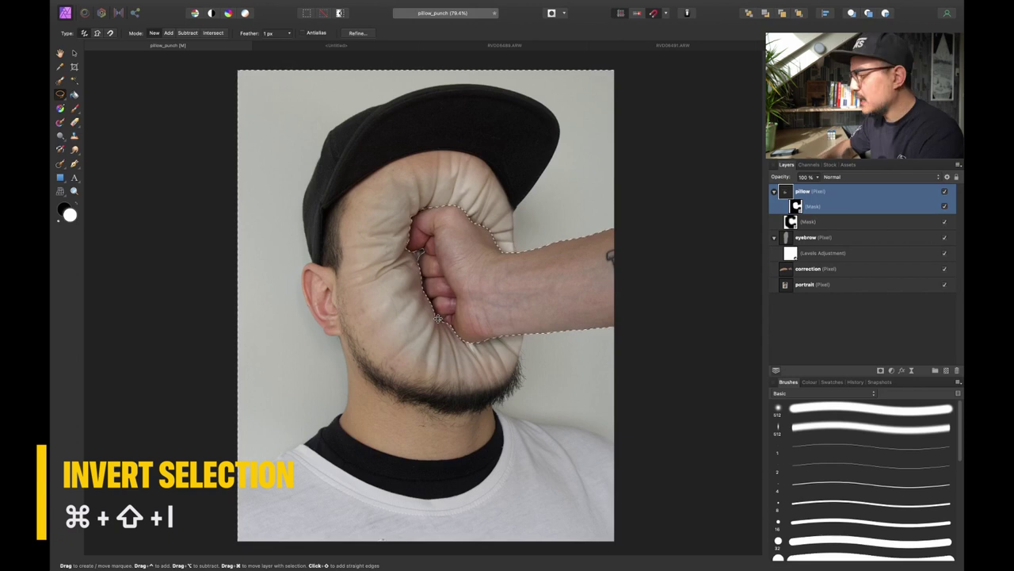
{"action": "left_click", "coordinate": [888, 370]}
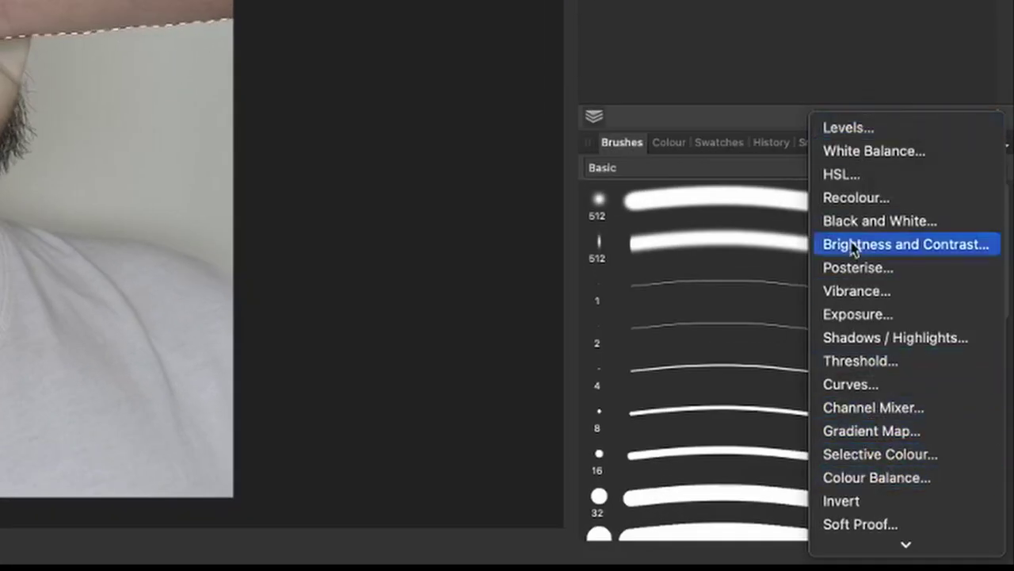
Step: Add a Colour Balance adjustment, clear the selection, and check the adjustment's mask
{"action": "left_click", "coordinate": [881, 478]}
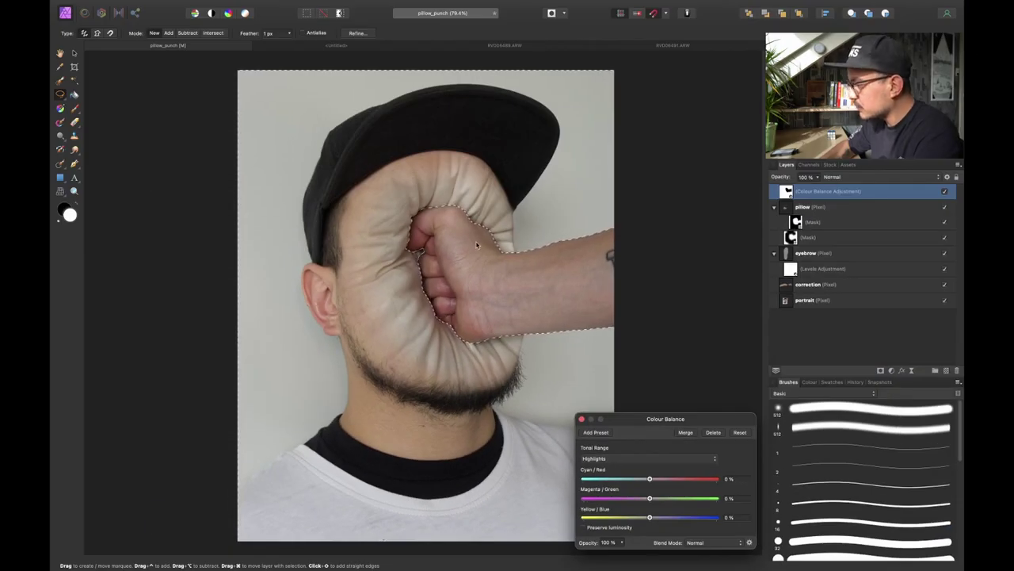
{"action": "key", "text": "super+d"}
{"action": "left_click", "coordinate": [787, 194], "text": "alt"}
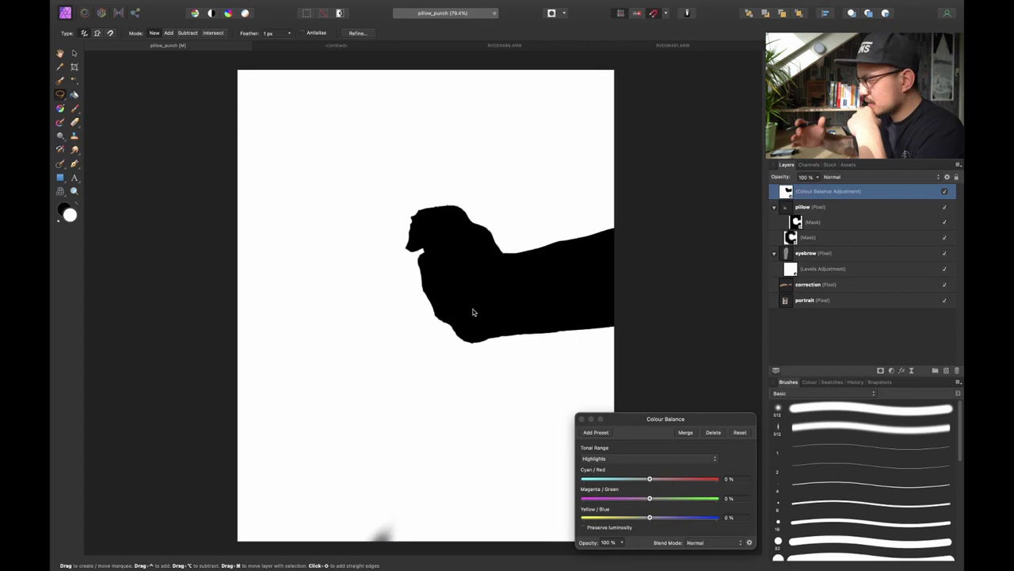
{"action": "left_click", "coordinate": [786, 195], "text": "alt"}
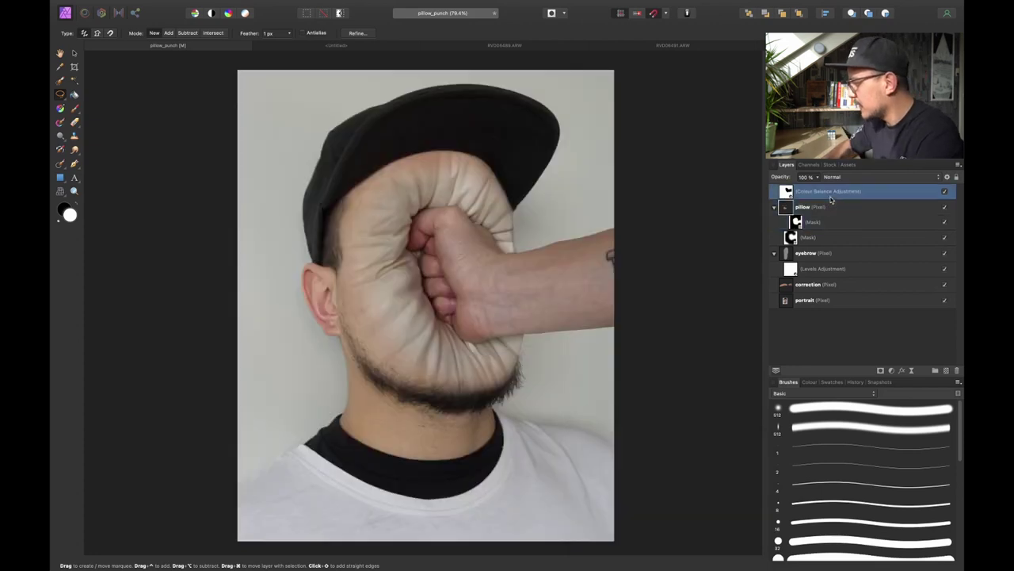
Step: Shift the Colour Balance highlights toward red and nest it inside the pillow layer
{"action": "double_click", "coordinate": [787, 195]}
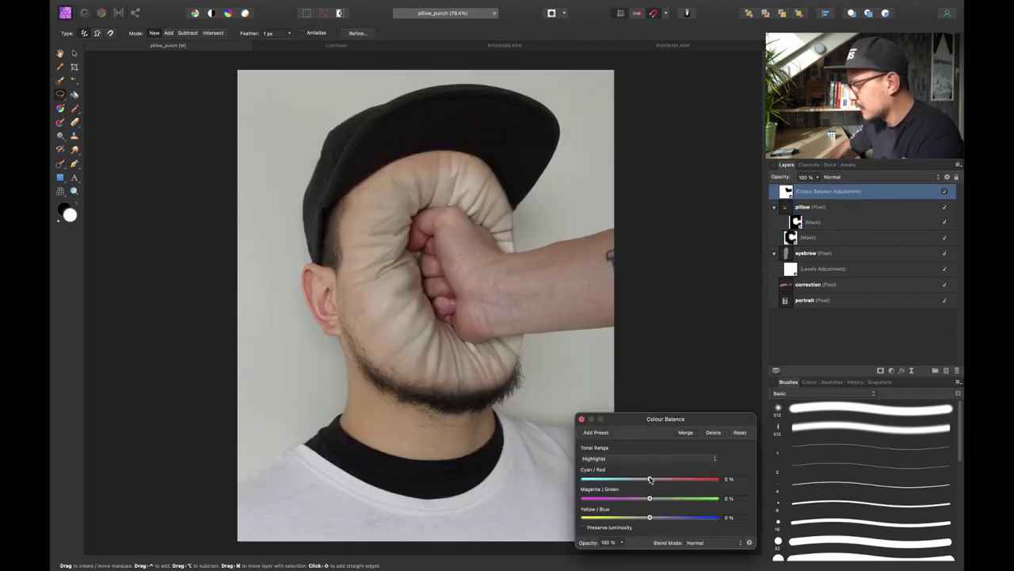
{"action": "left_click_drag", "start_coordinate": [650, 479], "coordinate": [736, 476]}
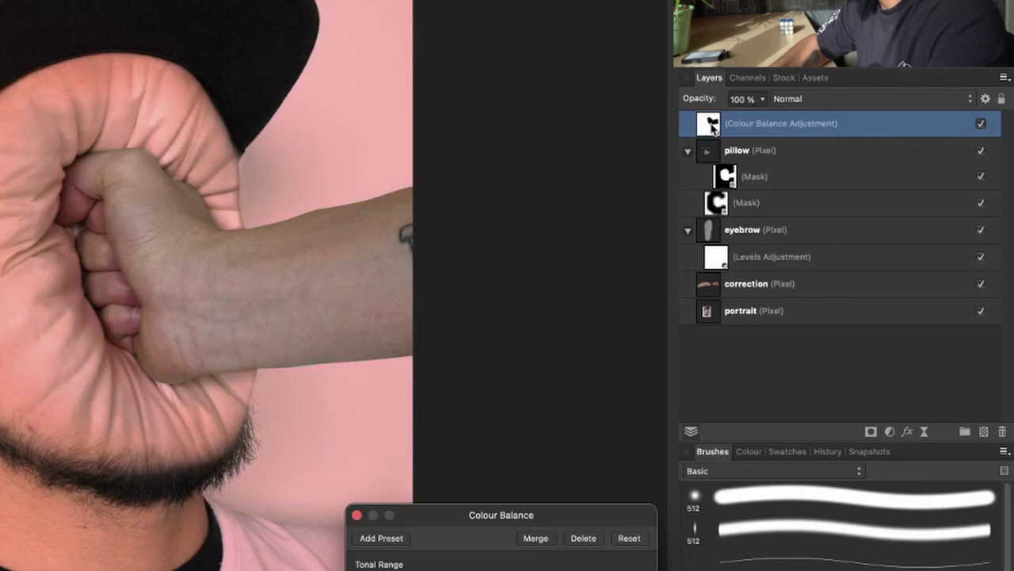
{"action": "left_click_drag", "start_coordinate": [711, 127], "coordinate": [761, 214]}
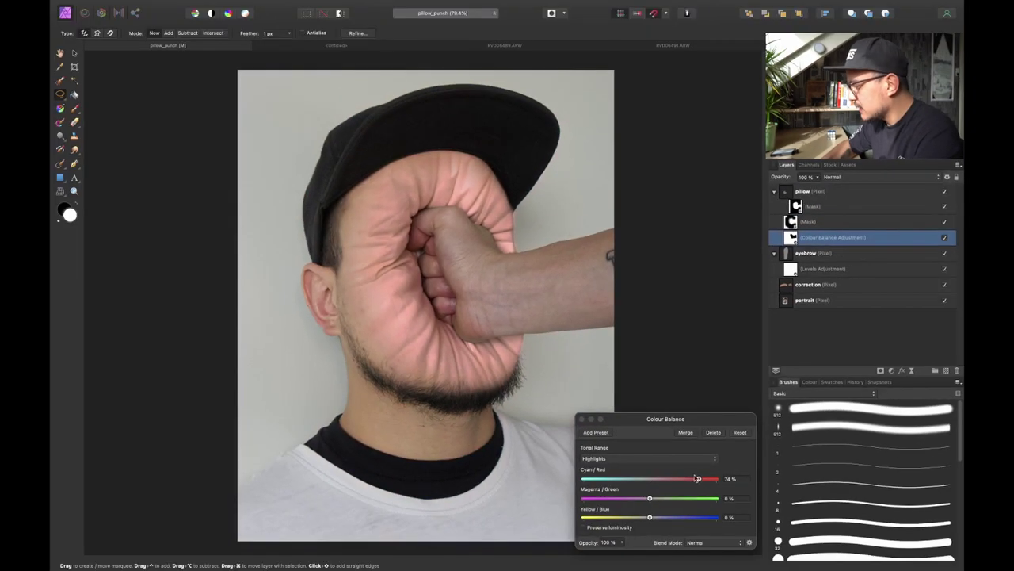
Step: Set highlights to Cyan/Red 21%, Yellow/Blue -9%, and midtones to 38% and -17%
{"action": "left_click_drag", "start_coordinate": [614, 562], "coordinate": [451, 563]}
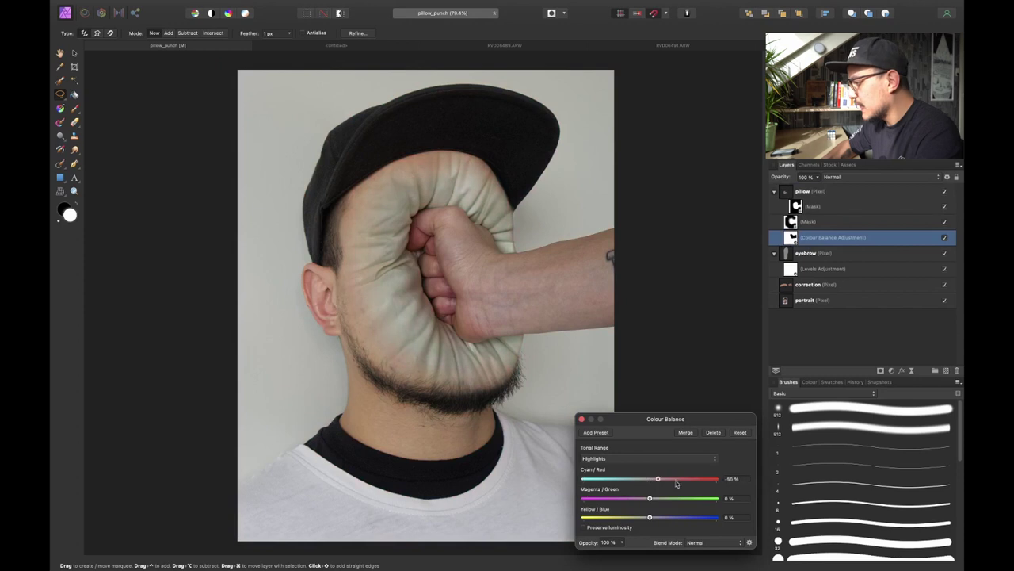
{"action": "left_click_drag", "start_coordinate": [683, 480], "coordinate": [648, 504]}
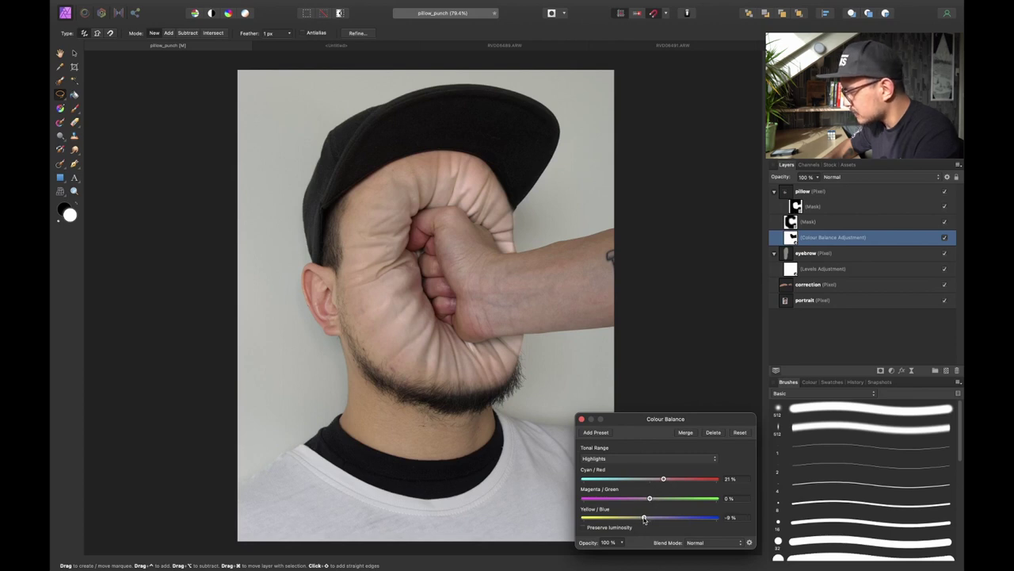
{"action": "left_click", "coordinate": [625, 461]}
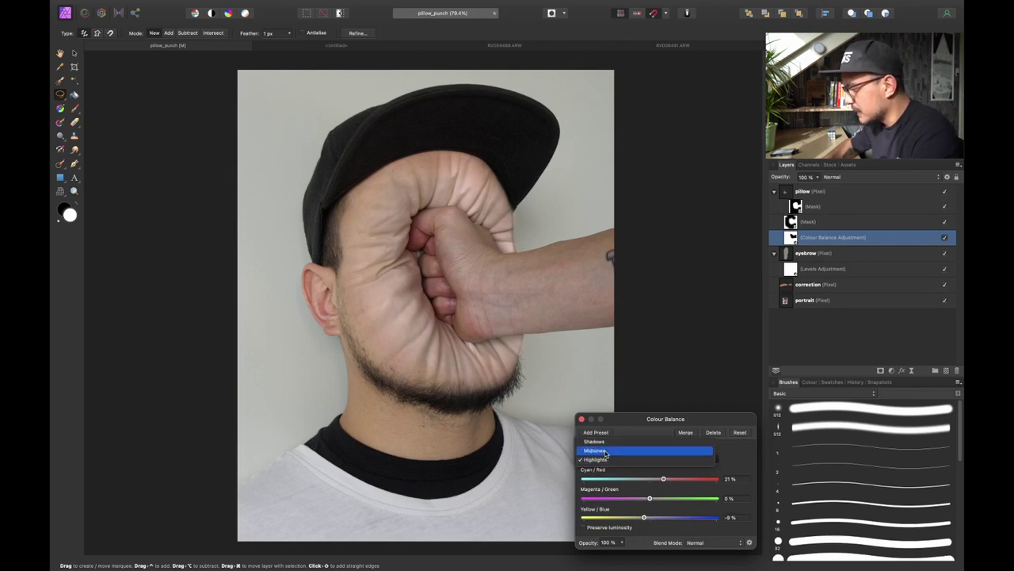
{"action": "left_click", "coordinate": [607, 451]}
{"action": "left_click_drag", "start_coordinate": [649, 479], "coordinate": [680, 481]}
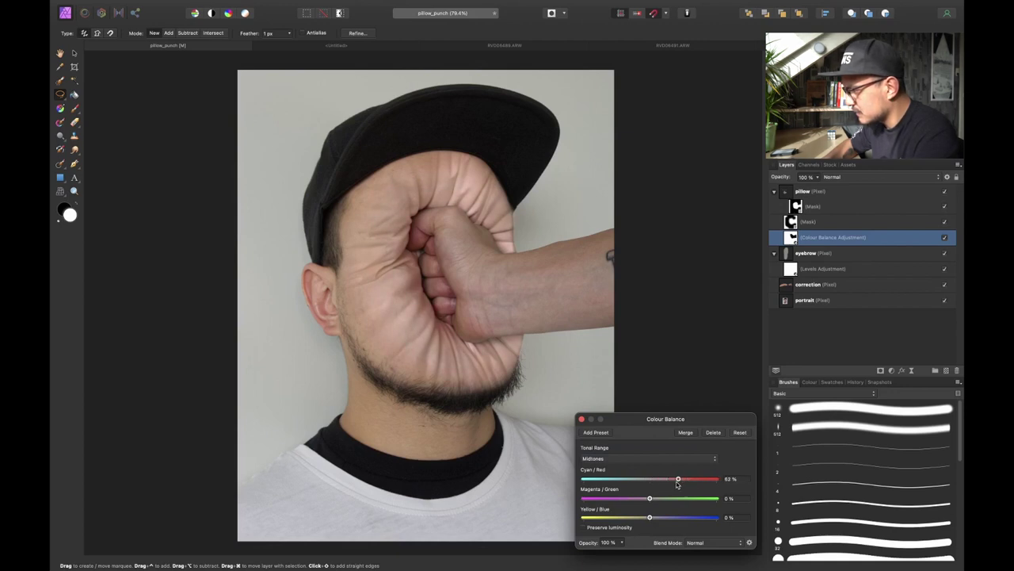
{"action": "left_click_drag", "start_coordinate": [650, 518], "coordinate": [639, 519]}
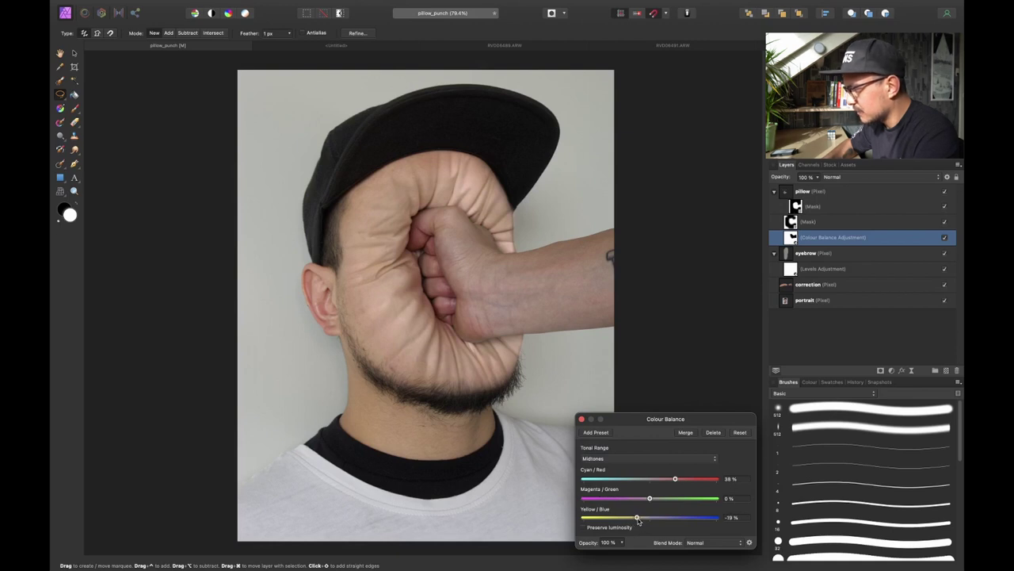
Step: Push the Colour Balance shadows toward red
{"action": "left_click", "coordinate": [635, 456]}
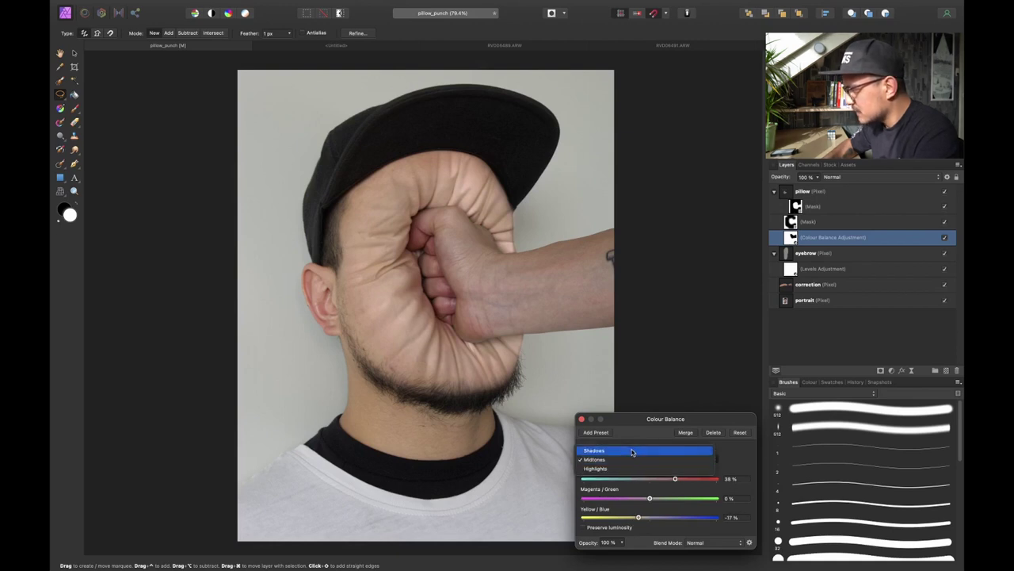
{"action": "left_click", "coordinate": [632, 451]}
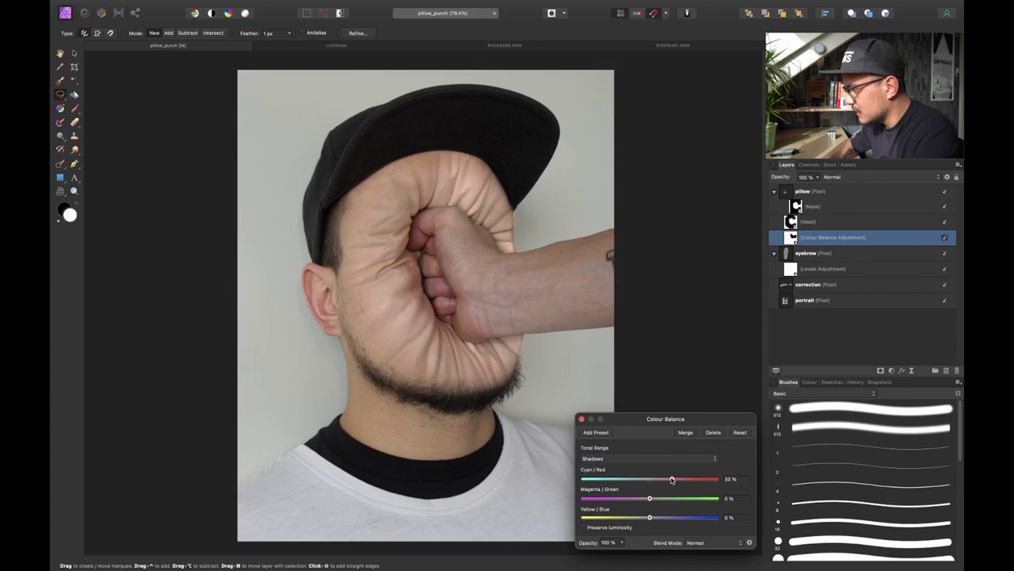
{"action": "left_click_drag", "start_coordinate": [695, 479], "coordinate": [595, 519]}
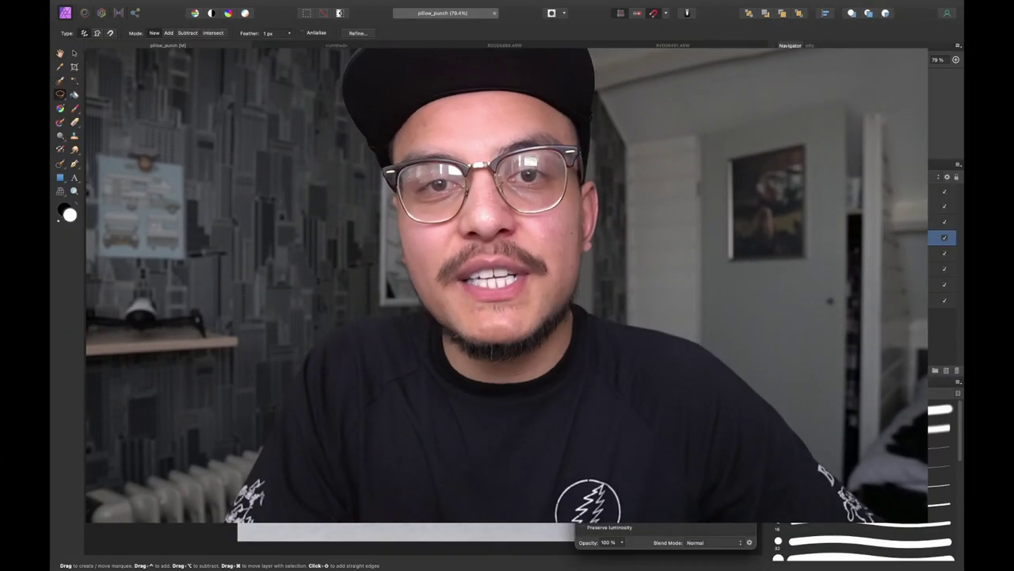